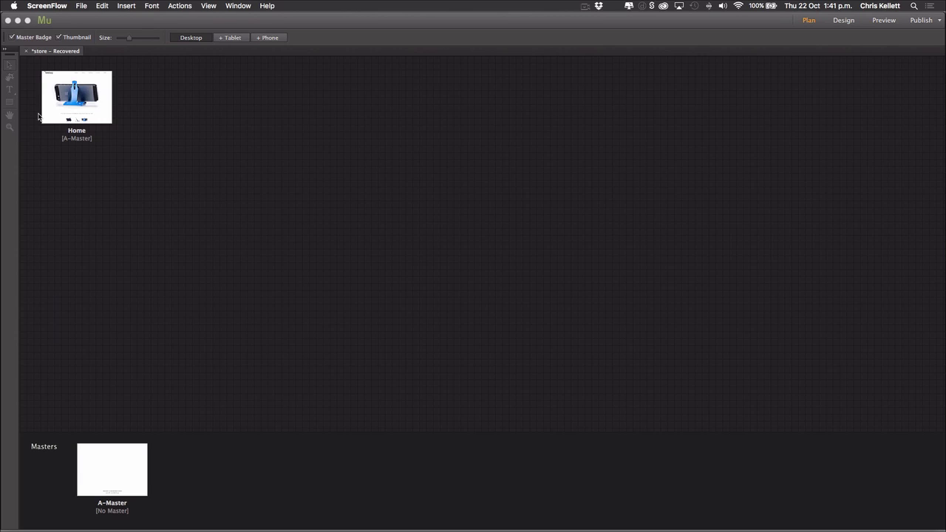
Select the Home page thumbnail in the site plan
left_click(83, 116)
Open the Home page in Design view and scroll down to the Lots of uses section and footer
double_click(108, 117)
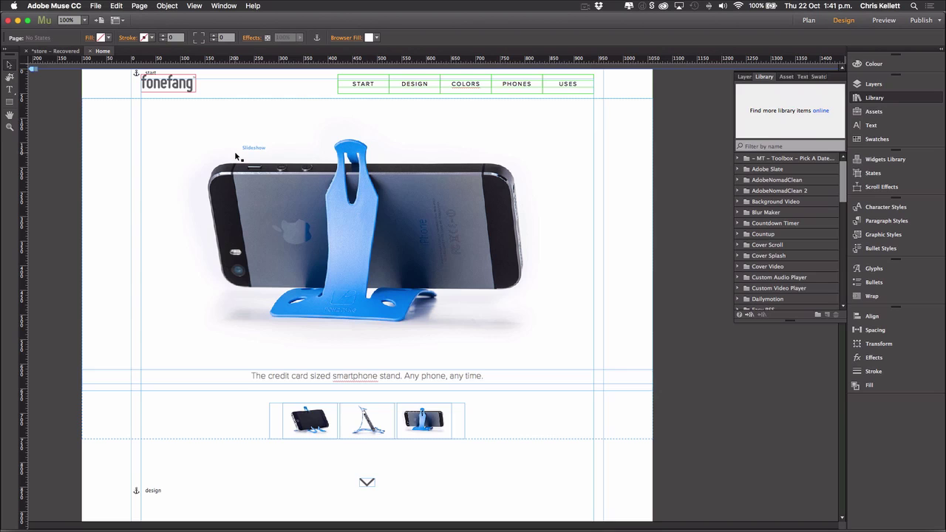
scroll(235, 155, "down", 10)
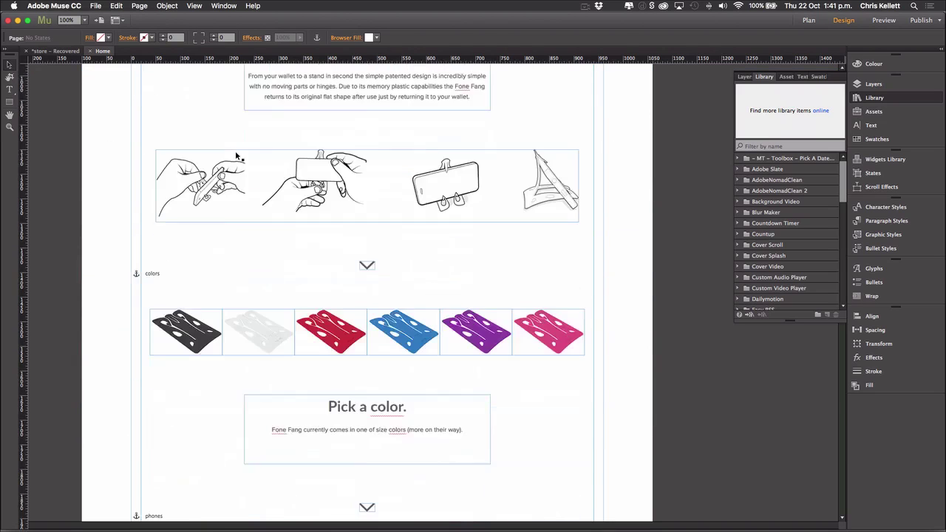
scroll(236, 155, "down", 5)
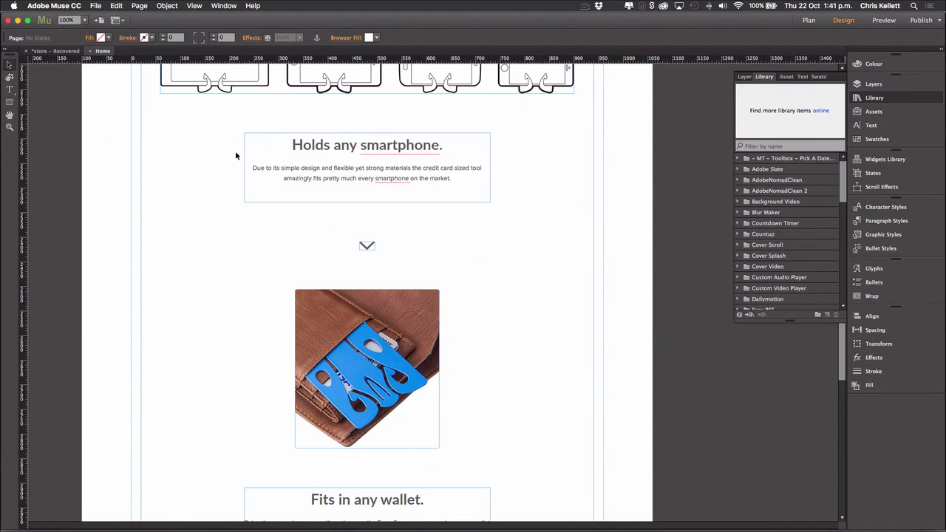
scroll(236, 155, "down", 5)
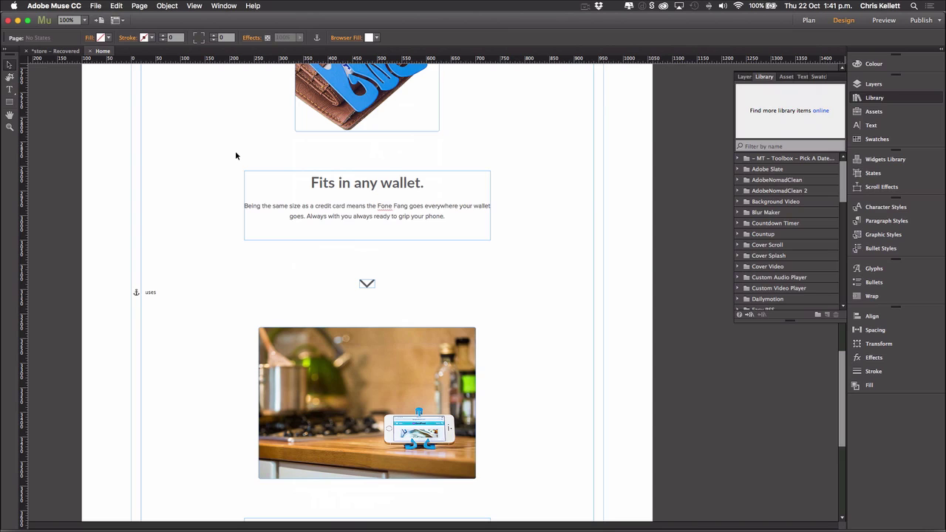
scroll(236, 155, "down", 5)
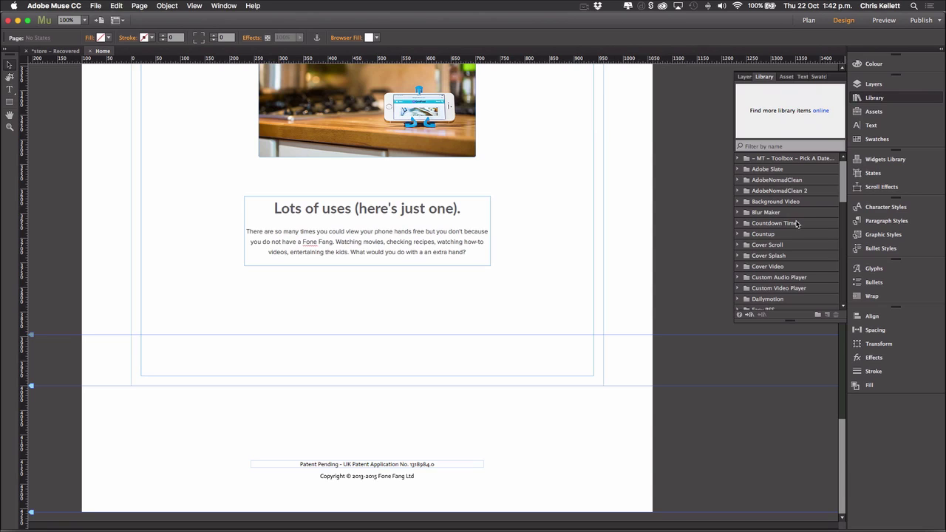
Filter the Library for 'selz' and place a Selz Item Button below the Lots of uses text
left_click(759, 146)
type("selz")
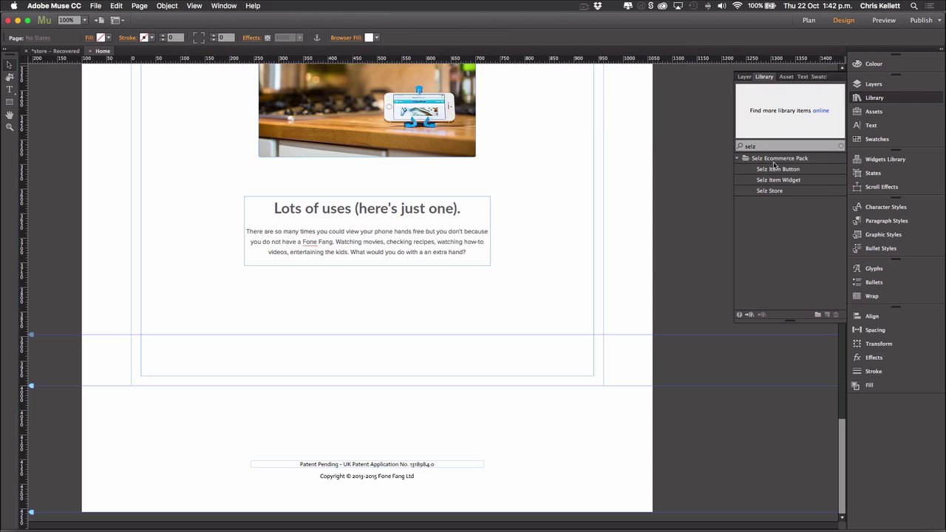
left_click(780, 170)
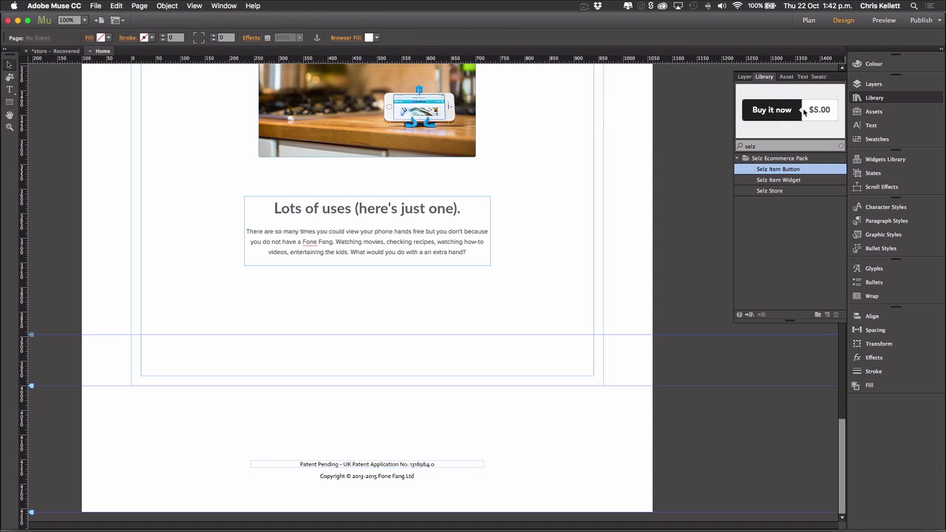
left_click_drag(804, 112, 350, 294)
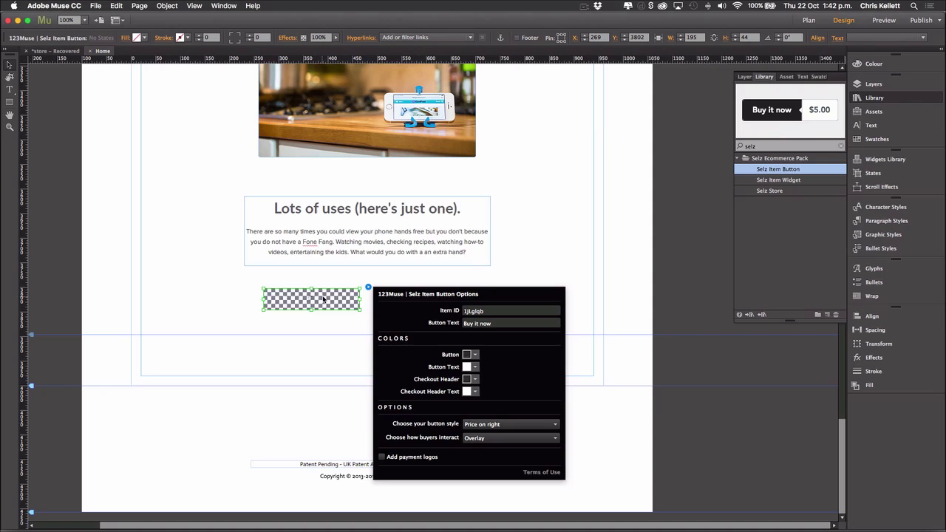
Render the Buy it now $5.00 button, nudge it into place, and select its Item ID
left_click(323, 298)
left_click_drag(322, 298, 302, 307)
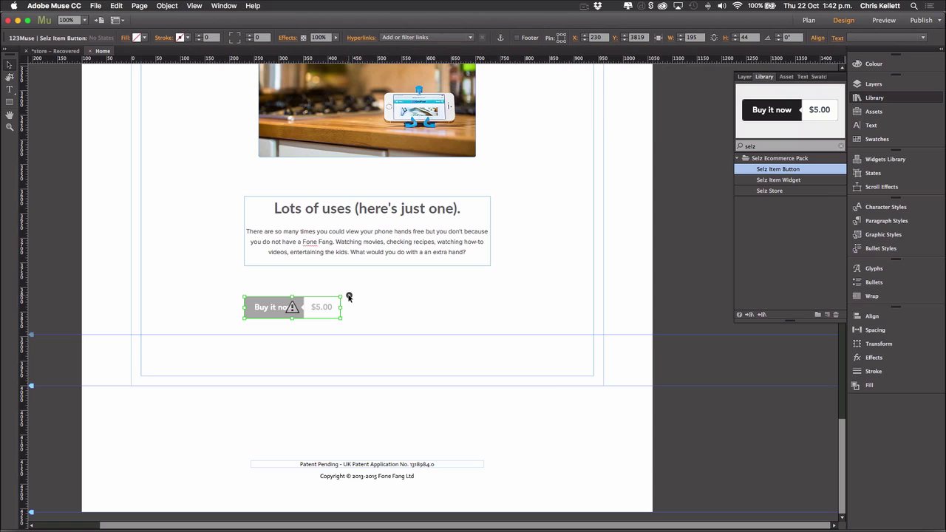
left_click(349, 296)
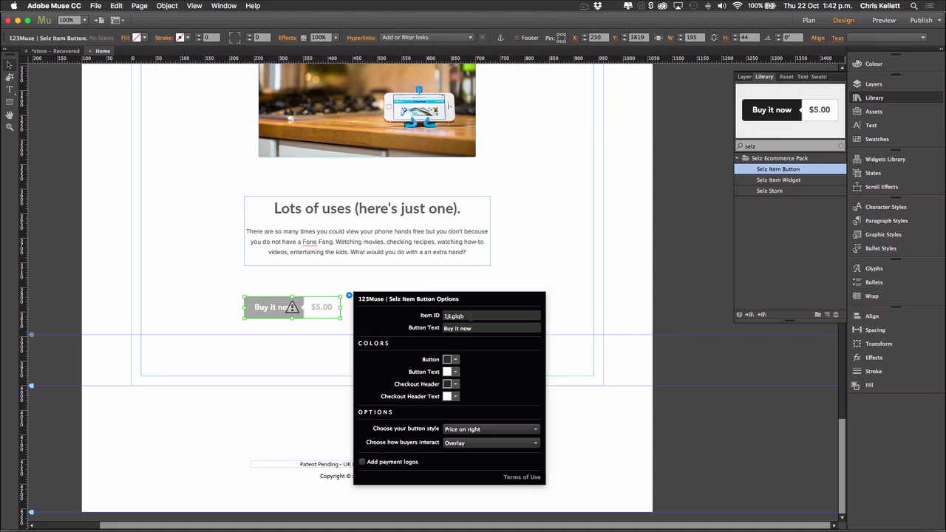
double_click(471, 315)
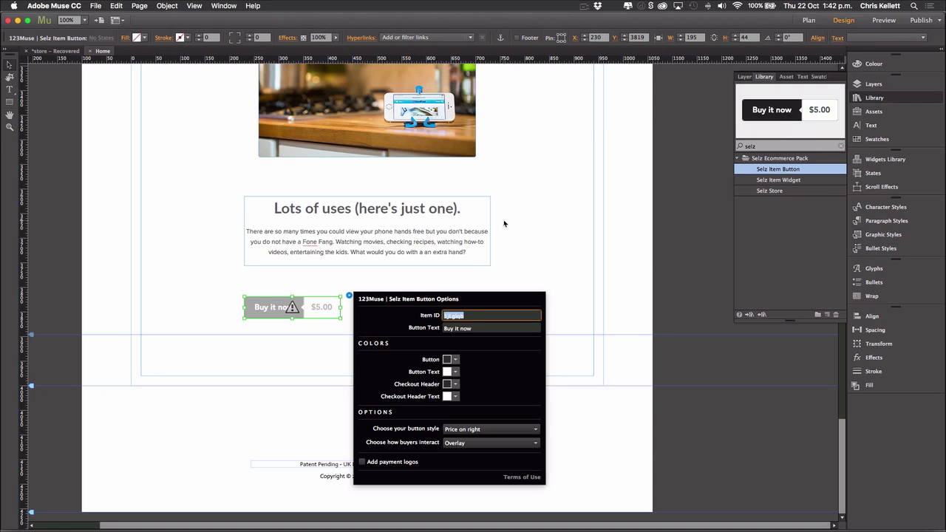
key("super+Tab")
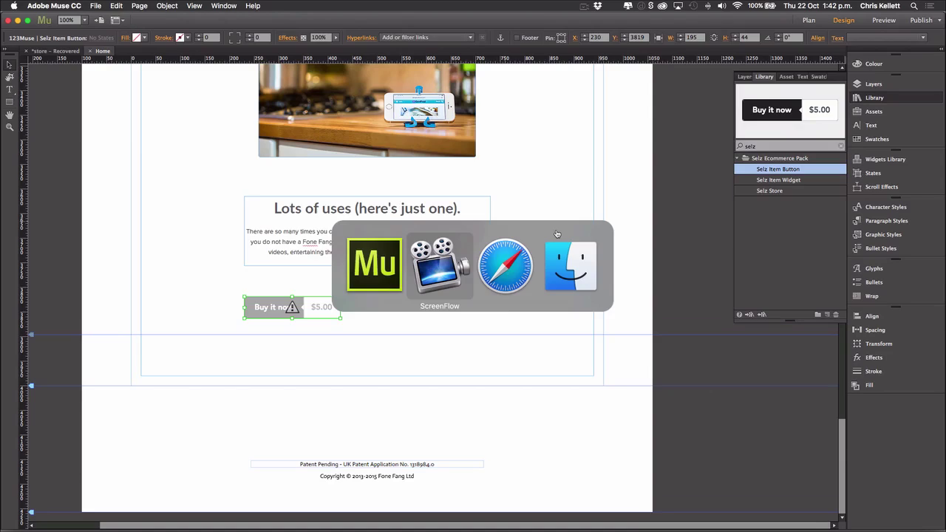
In Selz, select the Red Fone Fang item's short-link ID 1PBfvGU from its Embed page
key("super+Tab")
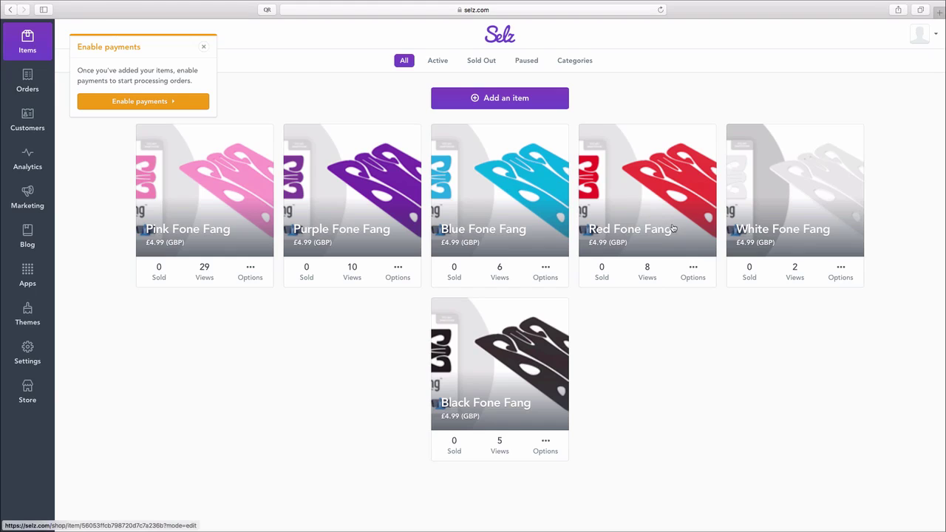
left_click(693, 272)
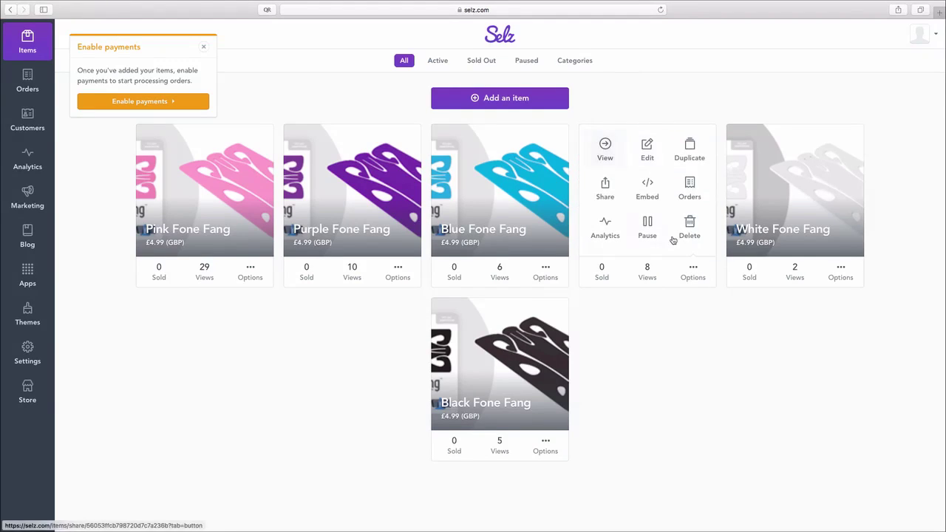
left_click(642, 188)
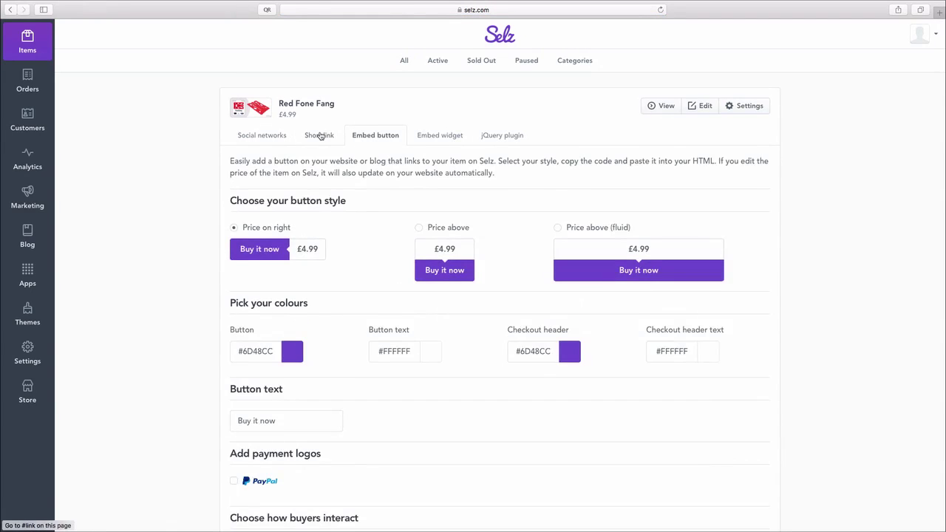
left_click(319, 135)
left_click_drag(287, 188, 342, 186)
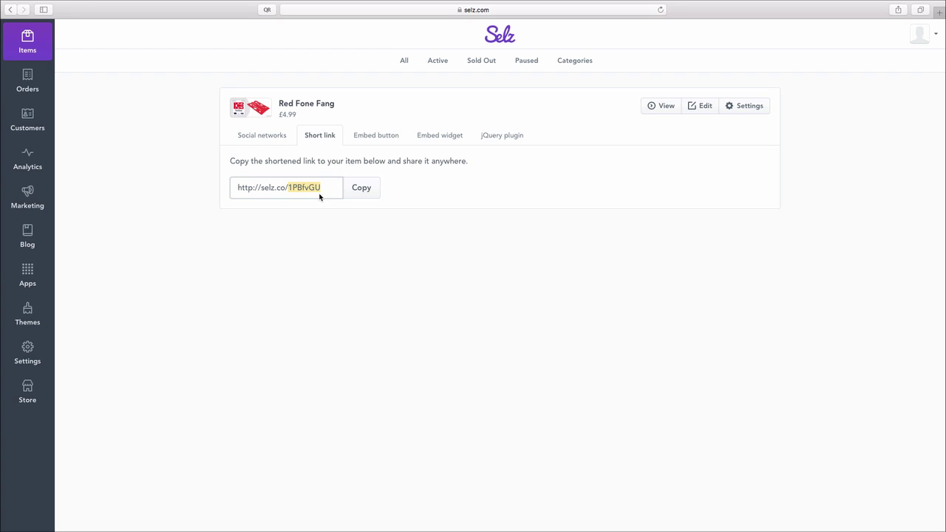
key("super+Tab")
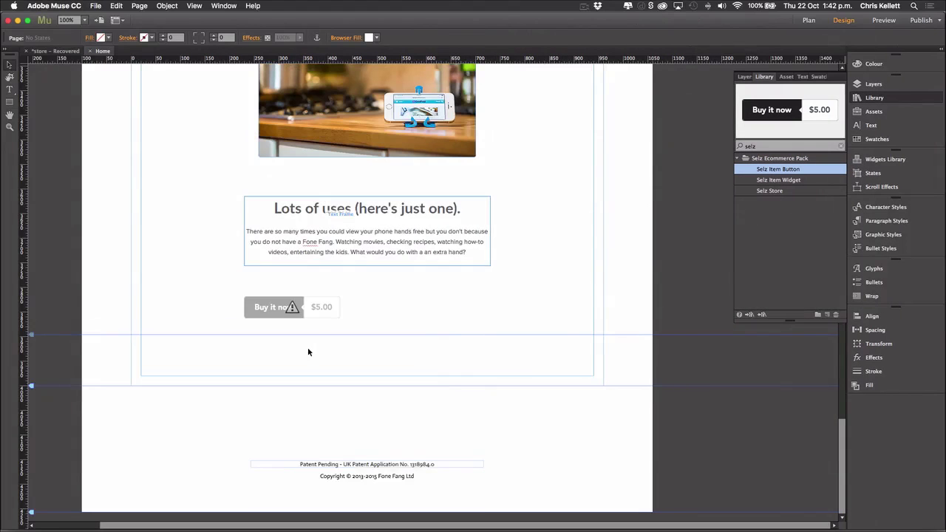
Replace the buy button's Item ID with the Red Fone Fang ID 1PBfvGU
left_click(348, 296)
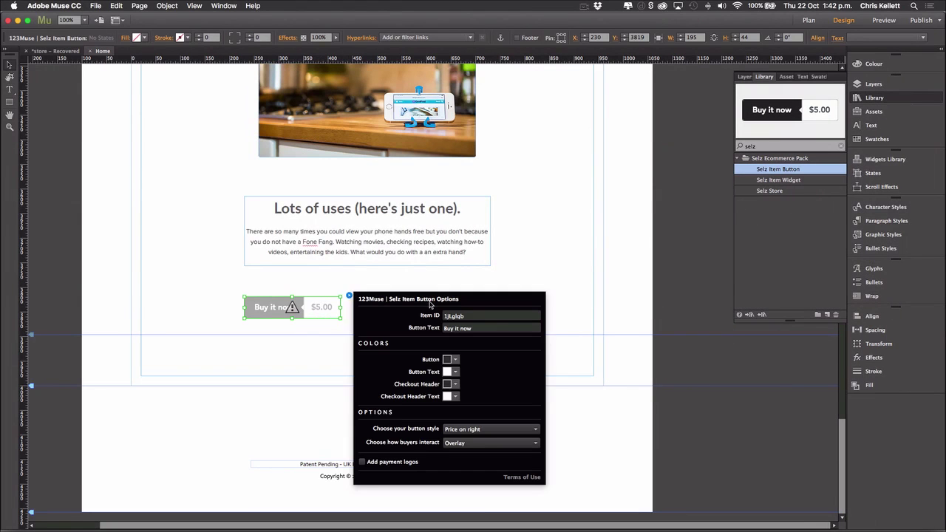
left_click(470, 315)
key("super+a")
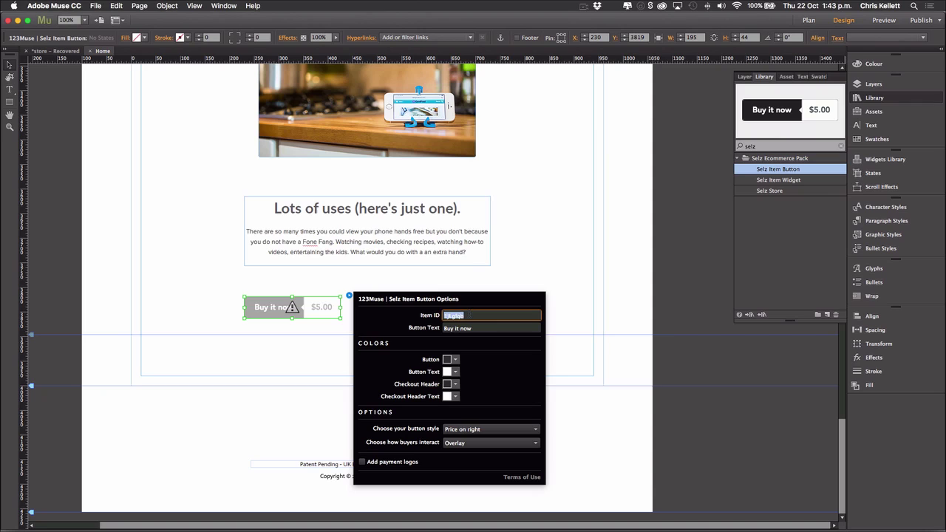
key("super+v")
Set the button and checkout header colours to red
left_click(455, 359)
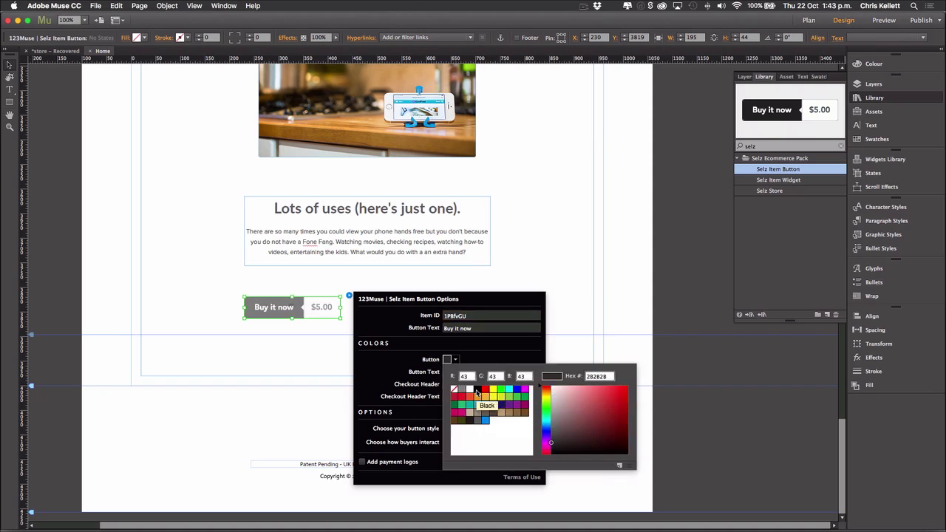
left_click(485, 389)
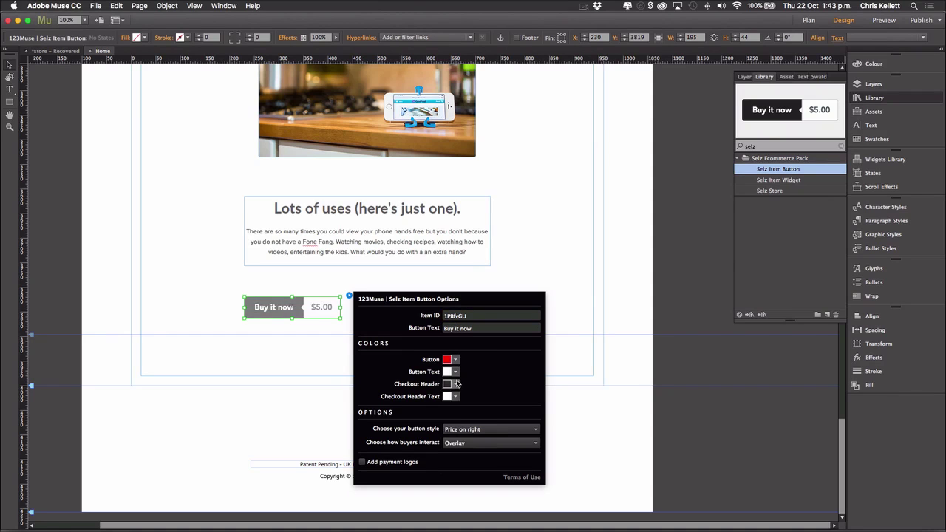
left_click(455, 383)
left_click(486, 413)
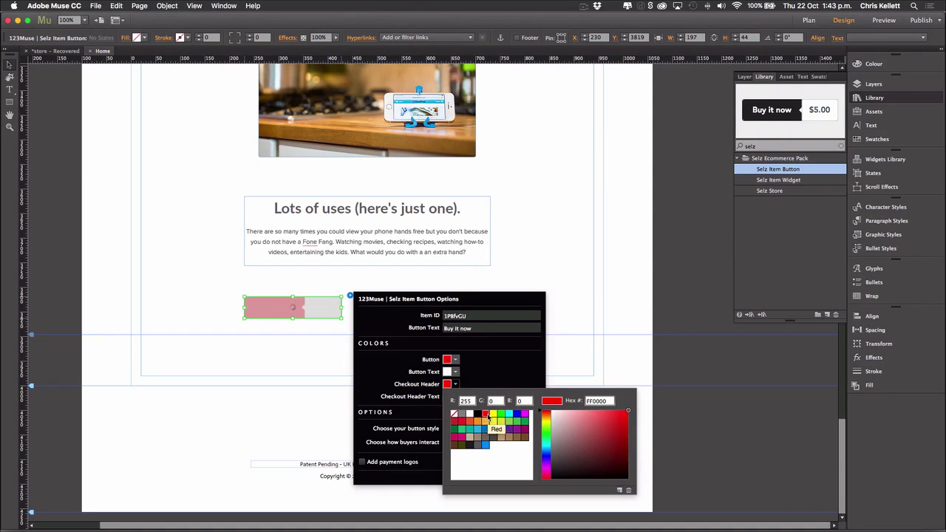
left_click(523, 233)
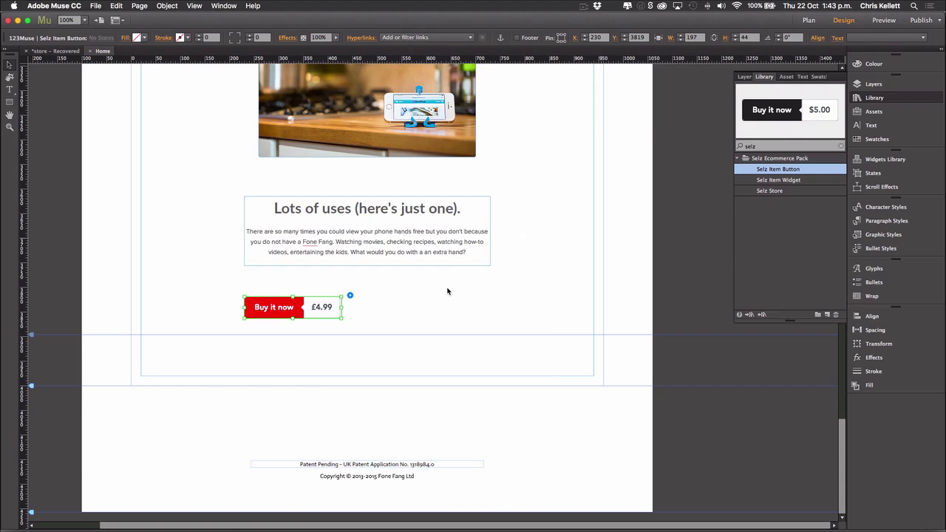
left_click(773, 63)
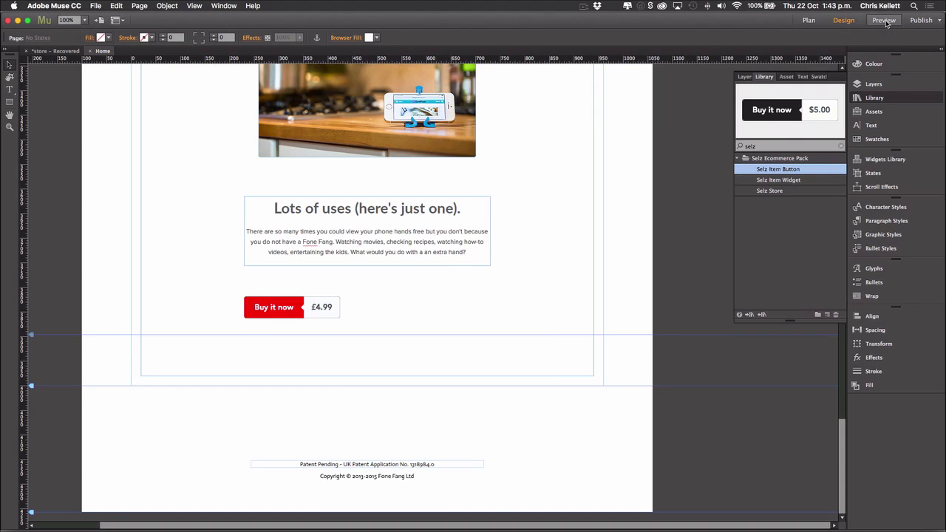
left_click(885, 22)
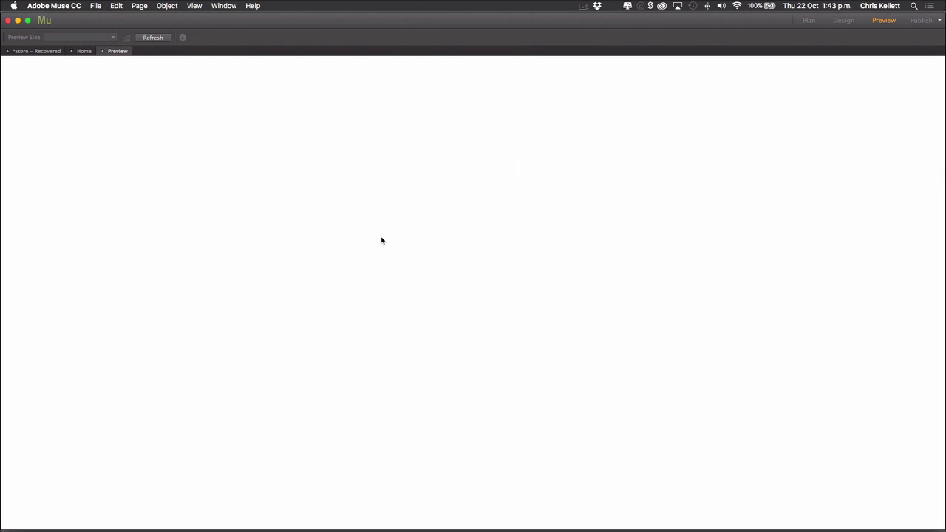
scroll(382, 240, "down", 15)
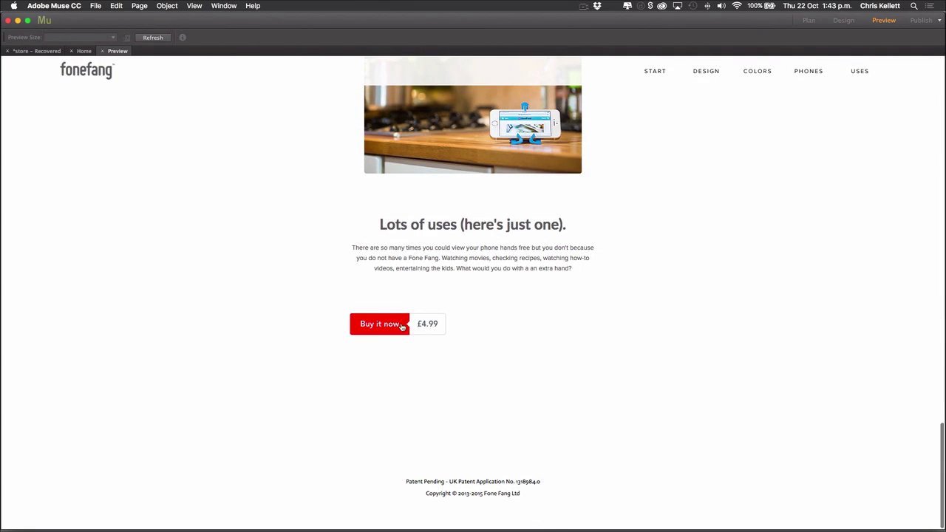
left_click(384, 324)
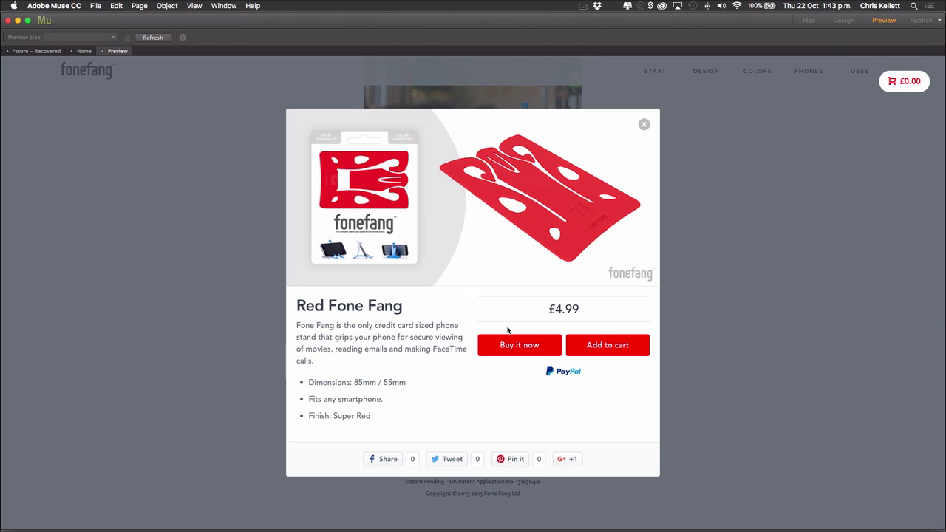
left_click(636, 351)
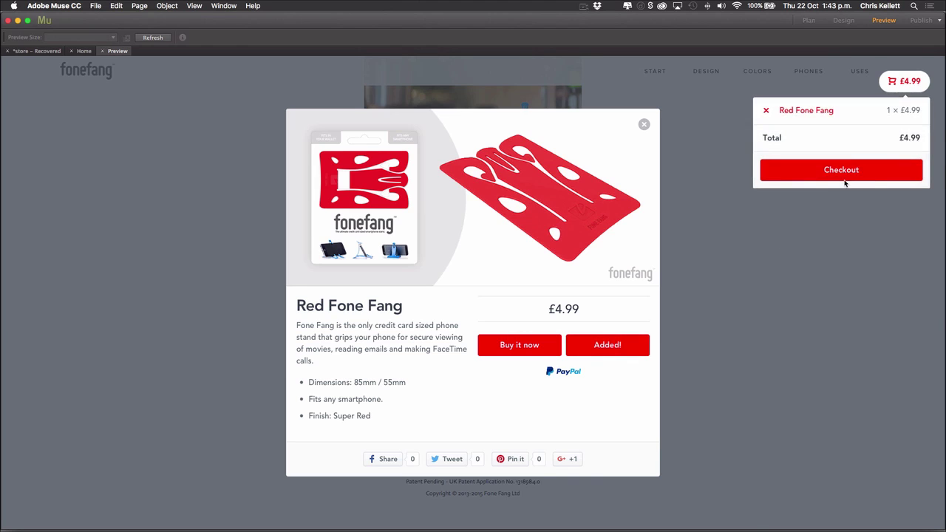
left_click(838, 181)
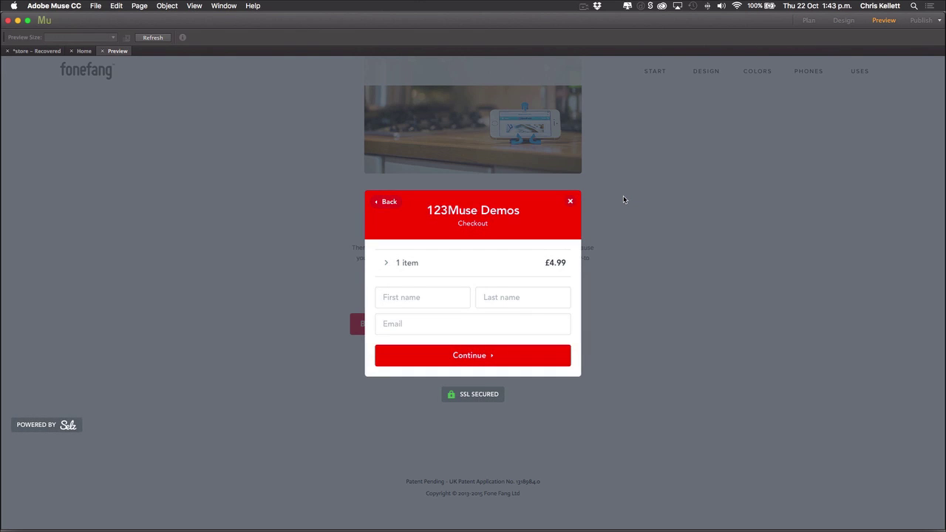
left_click(570, 201)
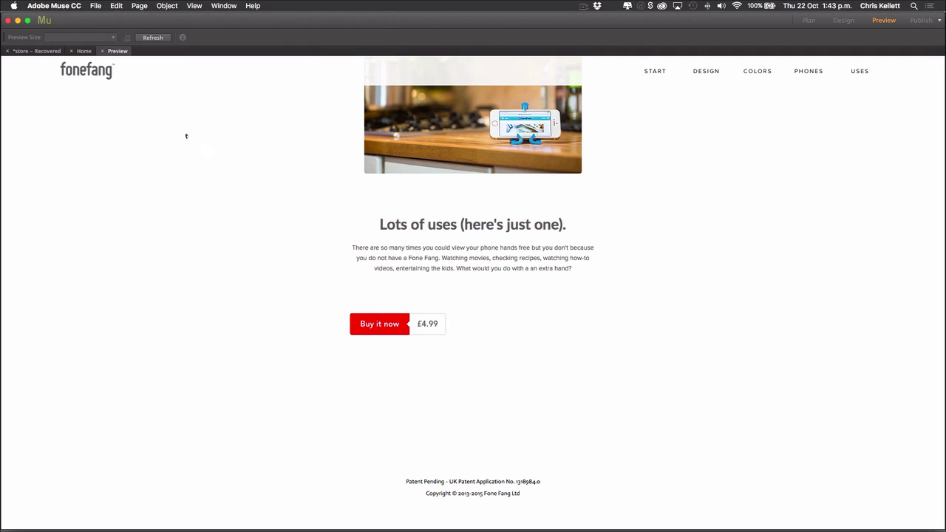
left_click(105, 52)
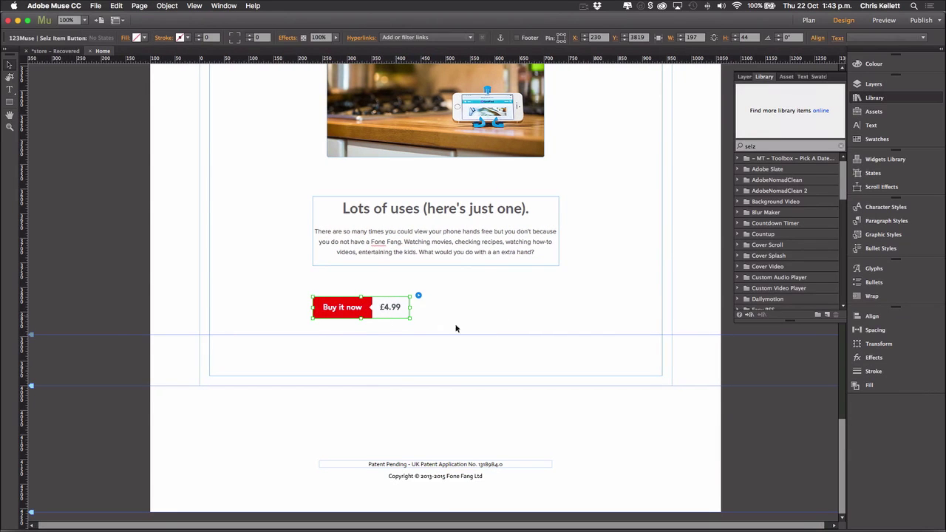
Filter the Library for 'selz' and place a Selz Item Widget beside the price button
scroll(788, 264, "down", 10)
scroll(788, 264, "up", 10)
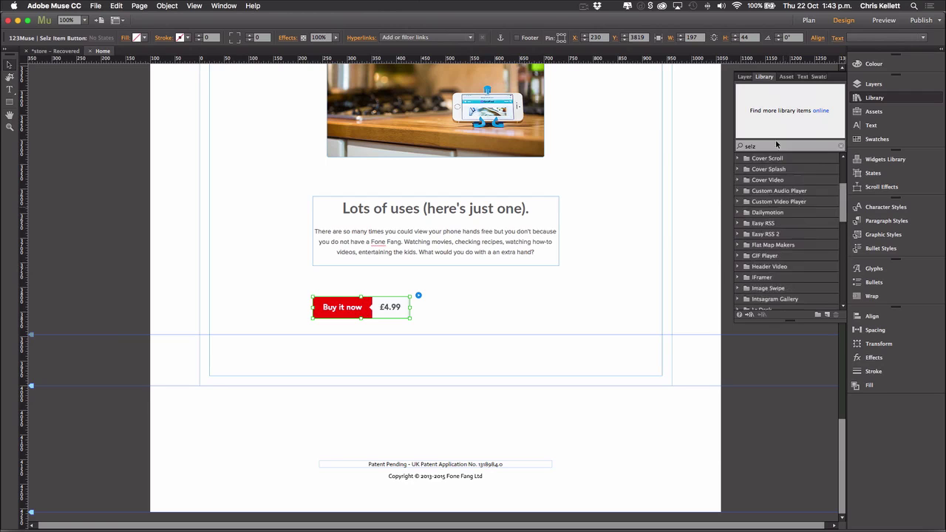
left_click_drag(757, 145, 692, 140)
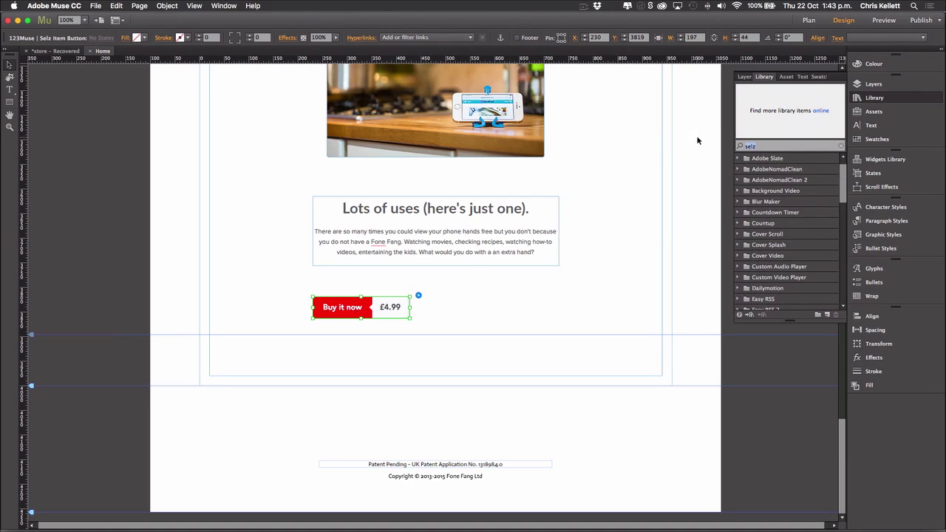
type("selz")
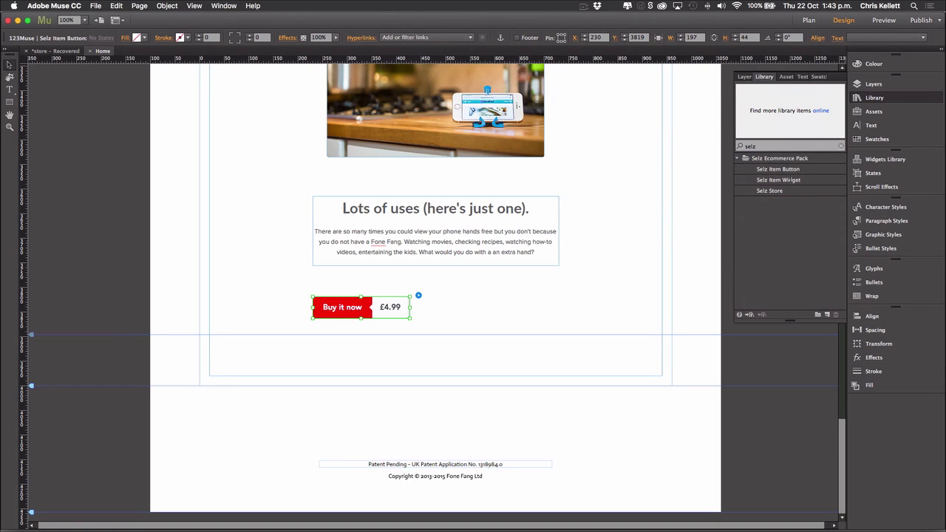
left_click_drag(787, 179, 453, 311)
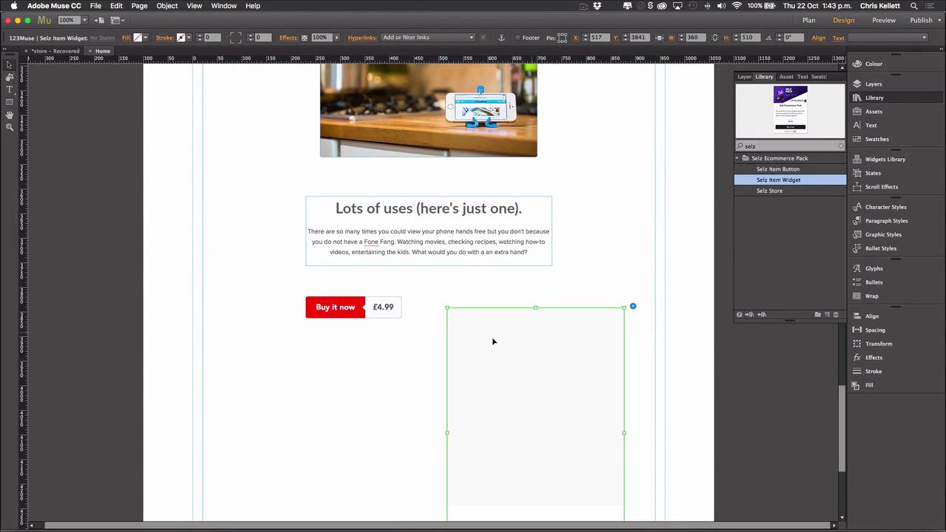
left_click_drag(493, 340, 506, 321)
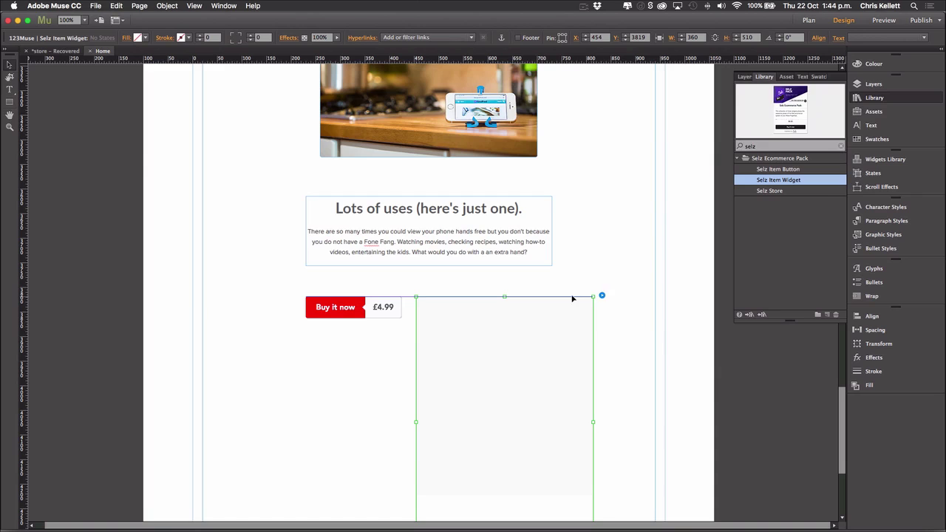
Check the item widget's settings, then bring up the Buy it now button's settings
left_click(602, 295)
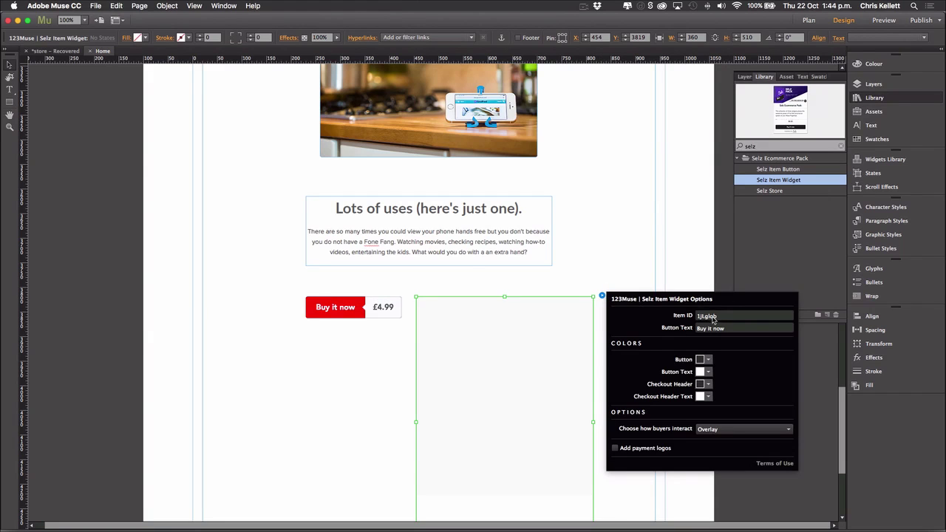
left_click(384, 307)
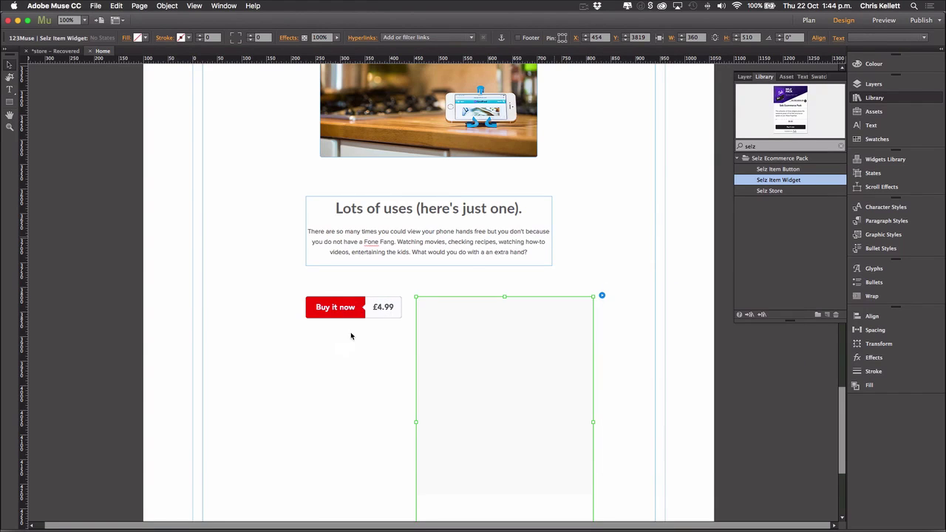
left_click(350, 312)
left_click(412, 297)
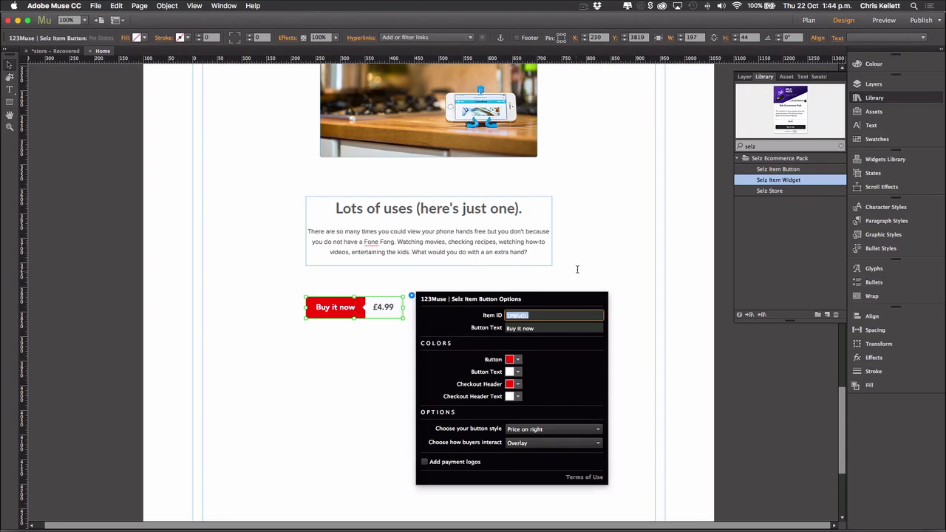
Paste the button's item ID into the item widget to load the Red Fone Fang card
key("Escape")
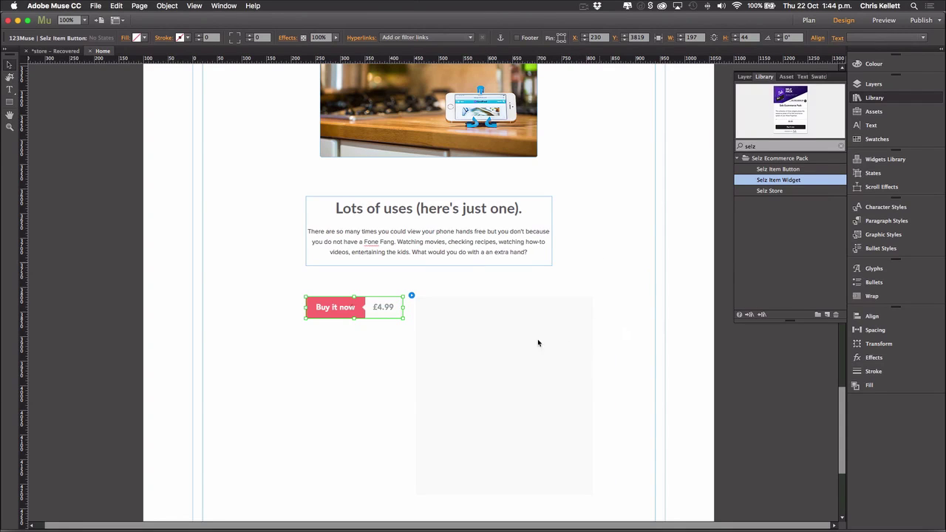
left_click(539, 342)
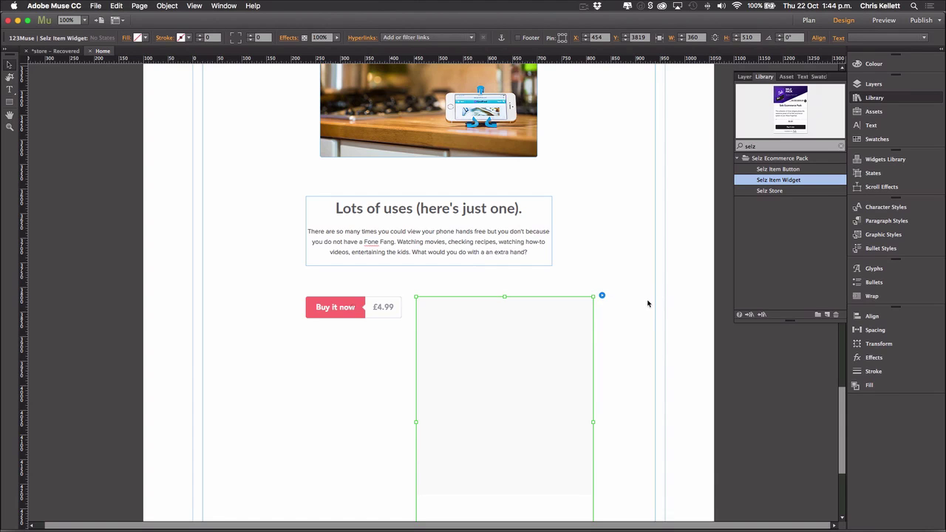
left_click(602, 297)
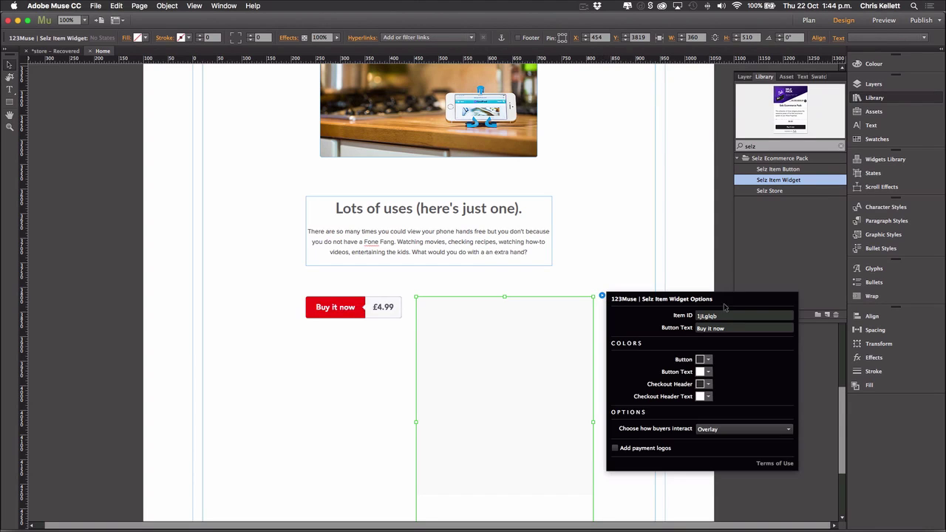
left_click(746, 318)
double_click(746, 319)
type("1PBfvGU")
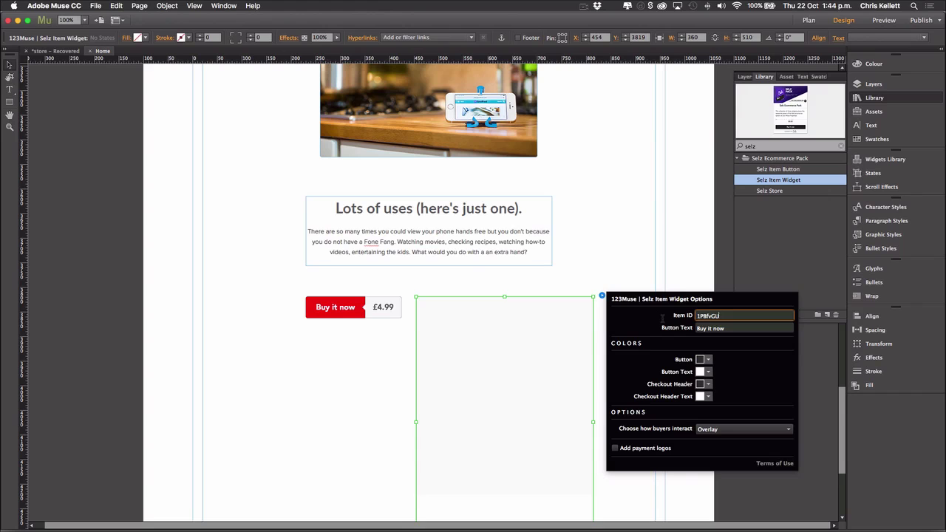
key("Return")
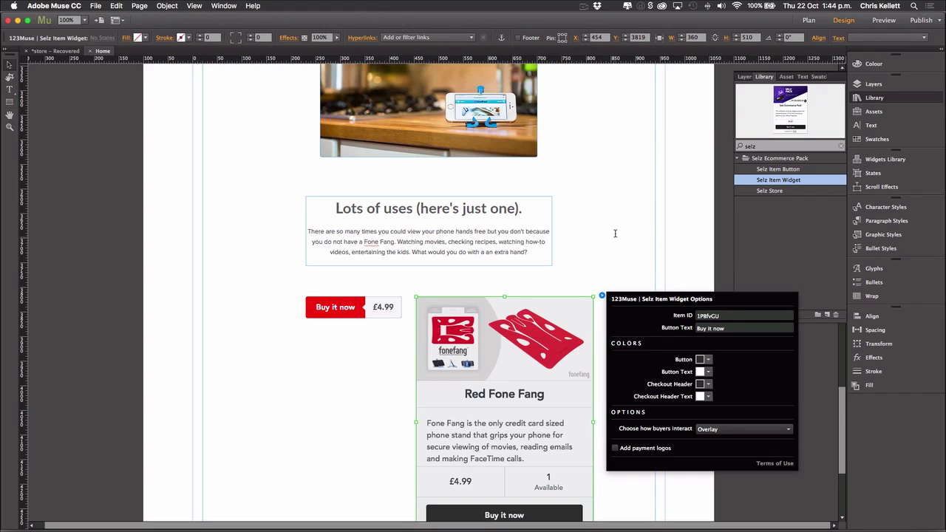
key("Escape")
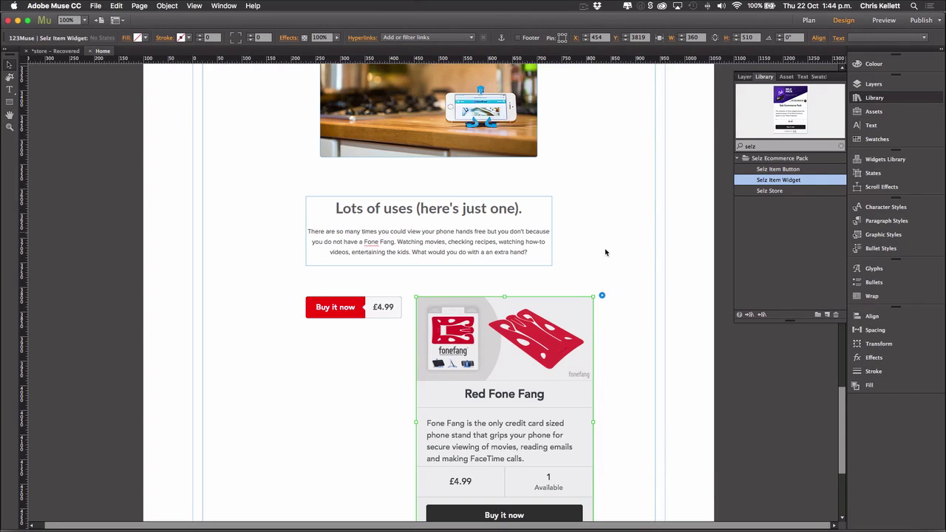
left_click(589, 289)
Set the item widget's button and checkout header colours to red FF0000
scroll(589, 289, "down", 6)
left_click(548, 241)
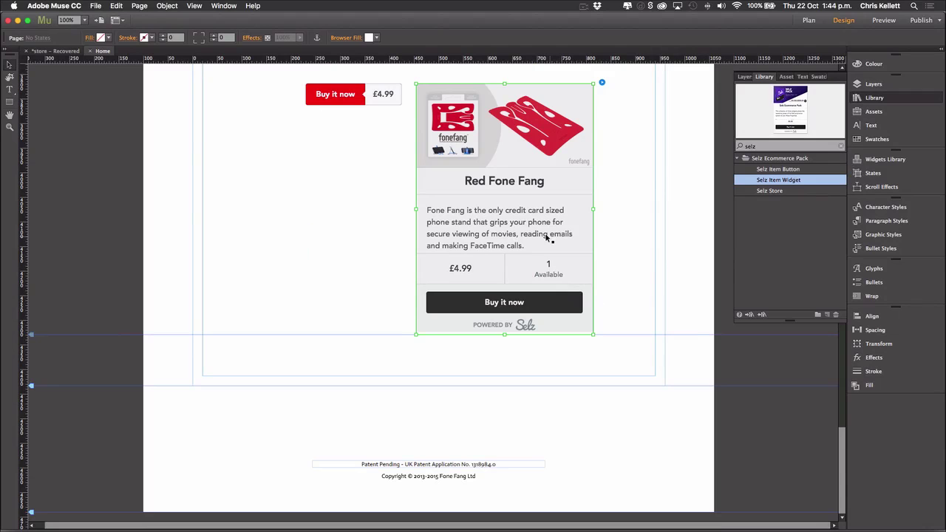
left_click(602, 84)
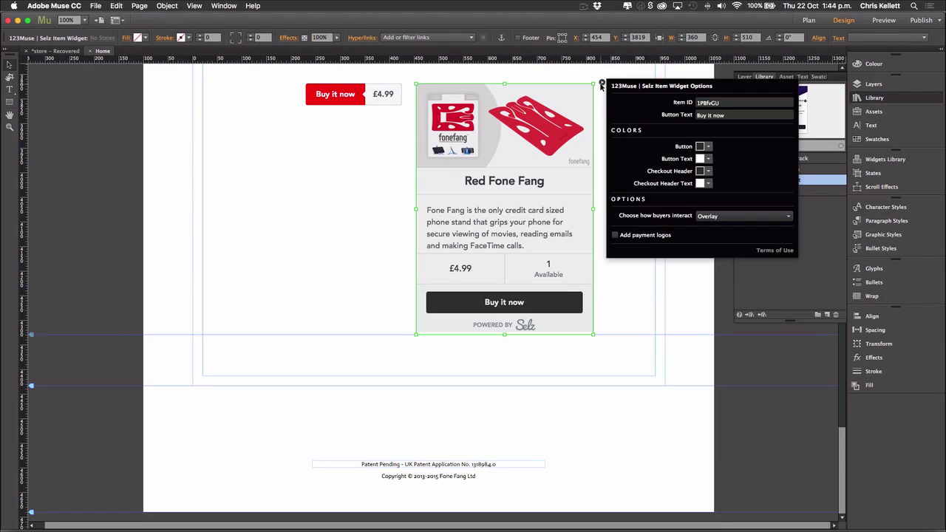
left_click(704, 146)
left_click(738, 176)
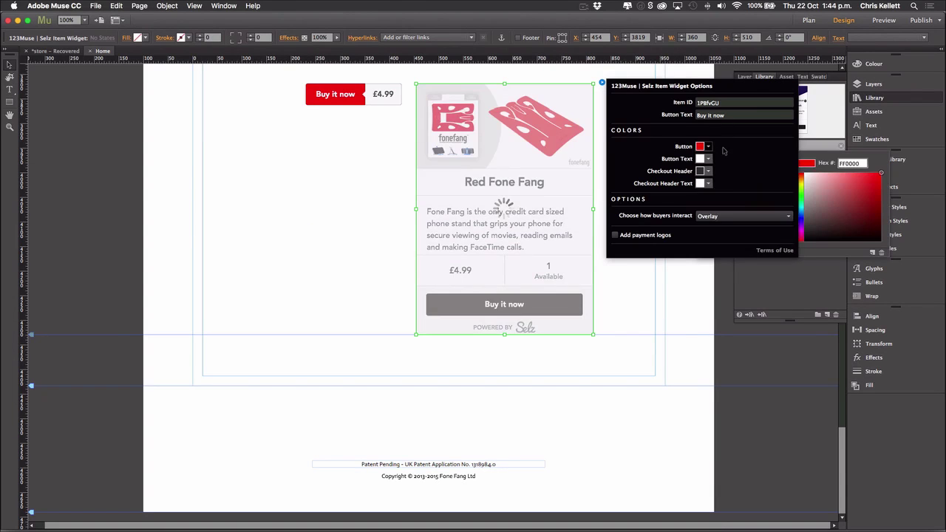
left_click(706, 158)
left_click(740, 150)
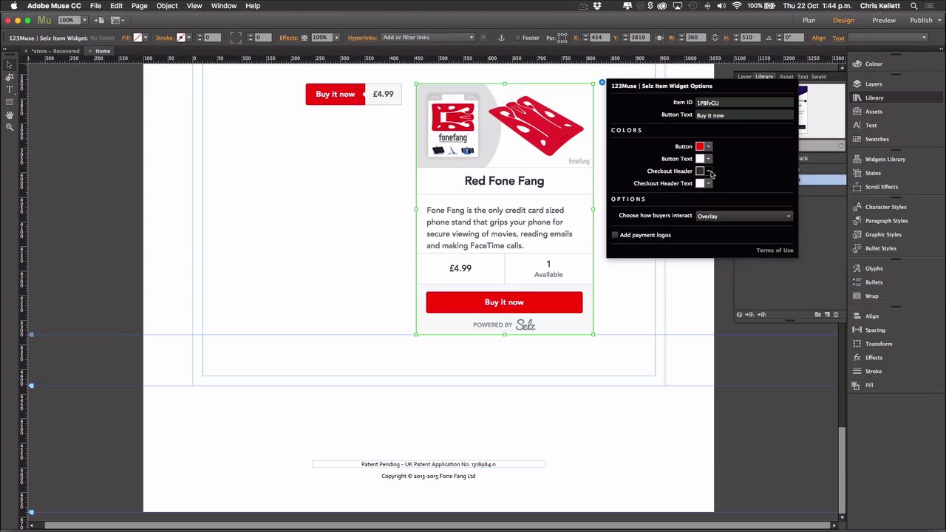
left_click(705, 170)
left_click(738, 202)
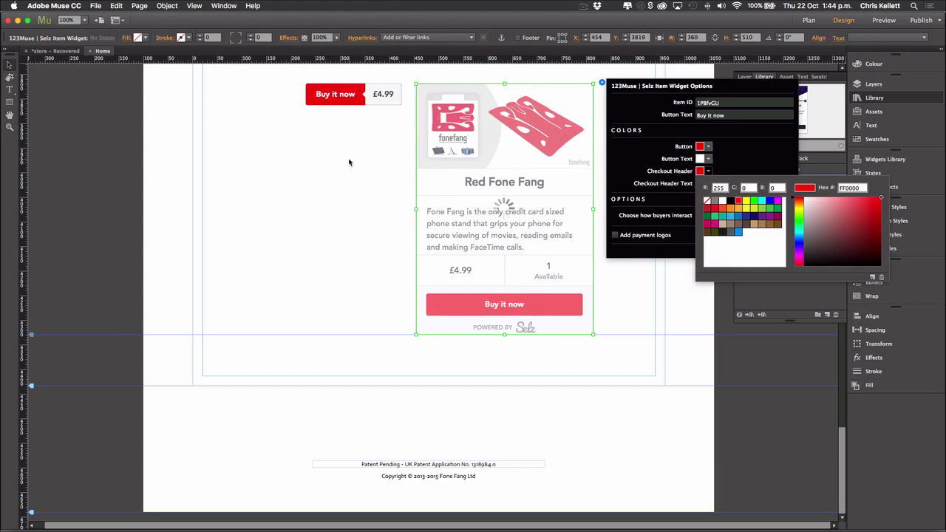
Preview the page, test the widget's £4.99 Buy it now popup, and return to Design view
left_click(891, 23)
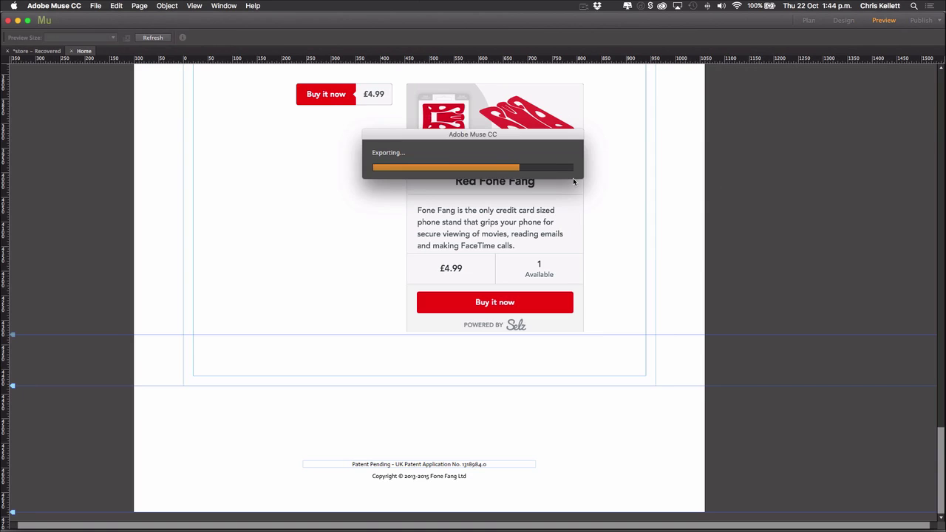
scroll(599, 182, "down", 20)
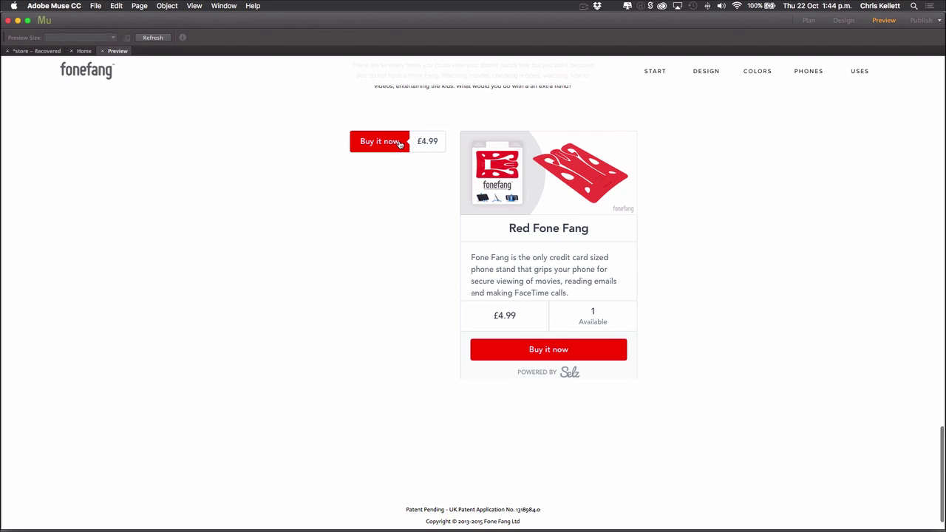
left_click(555, 353)
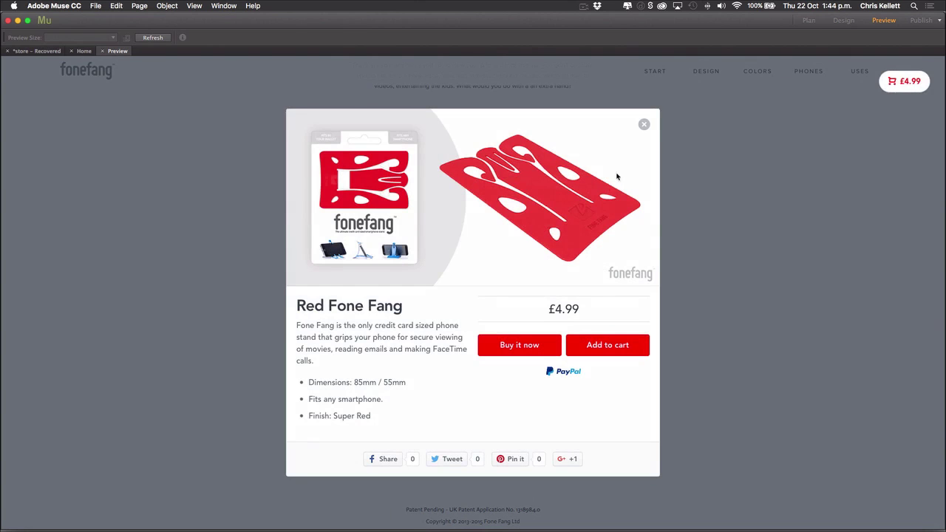
left_click(643, 125)
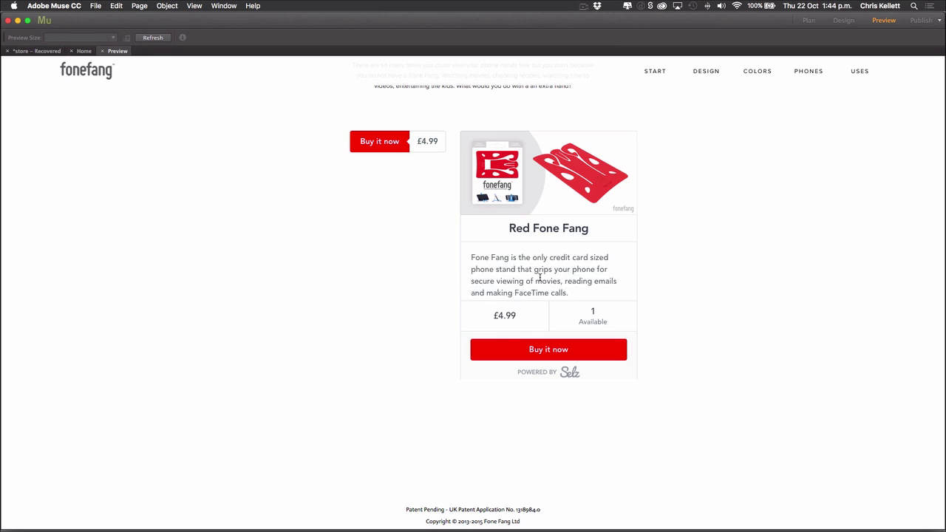
left_click(102, 51)
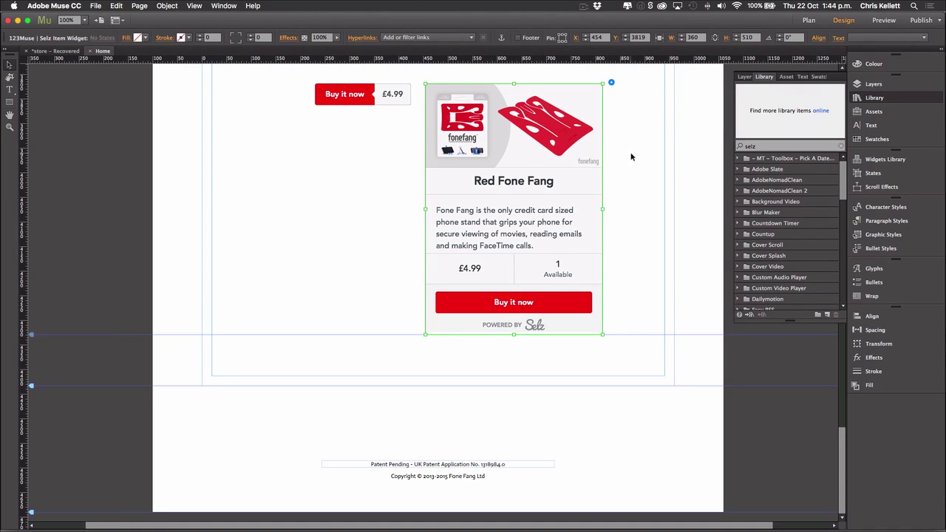
Delete the Buy it now button and the product widget
left_click(264, 94)
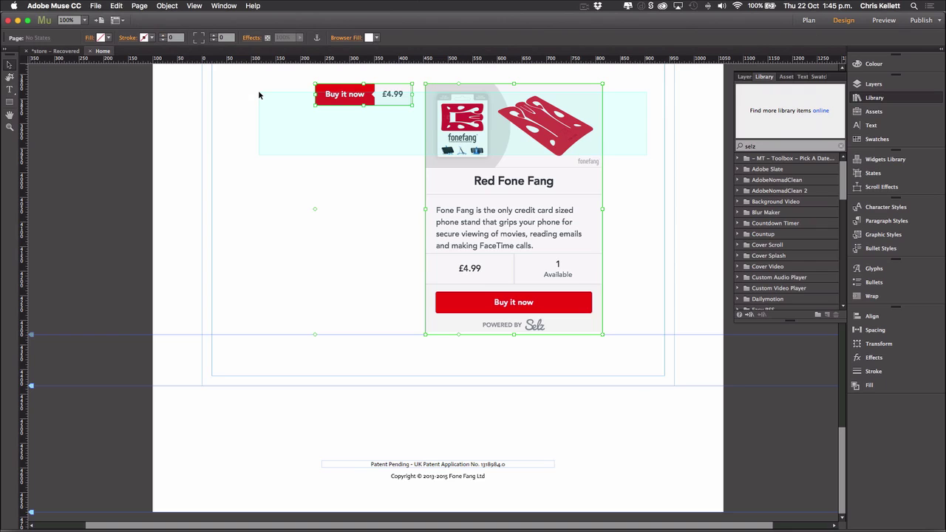
key("Delete")
left_click(512, 110)
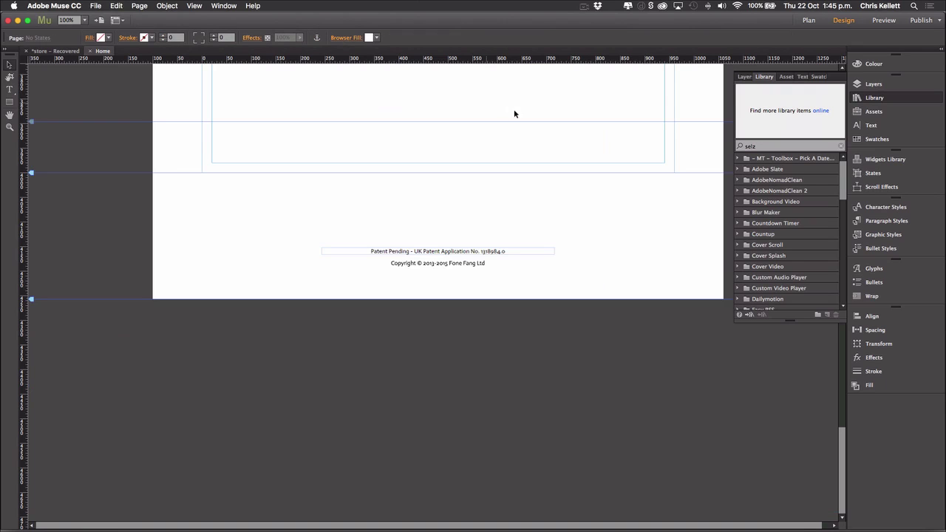
Place a Selz Store widget from the Library centred below the Lots of uses text
scroll(510, 111, "up", 5)
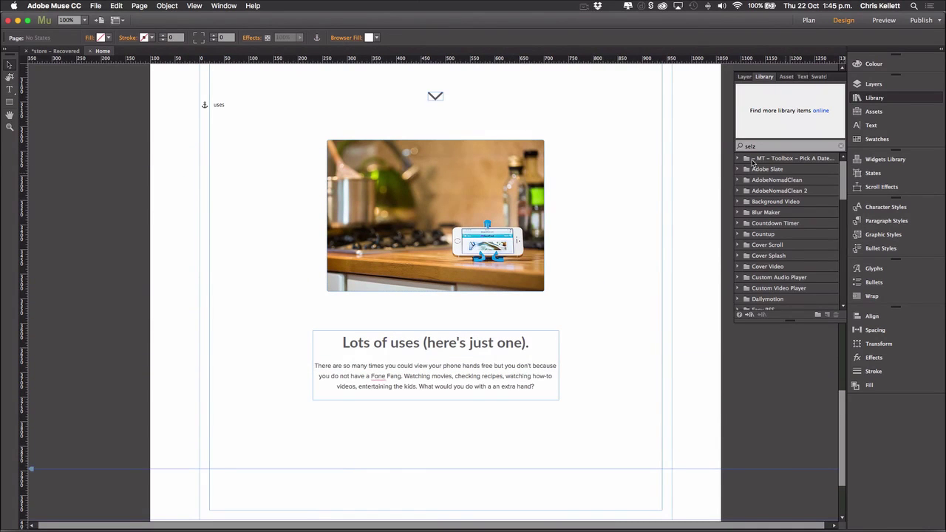
double_click(760, 146)
type("selz")
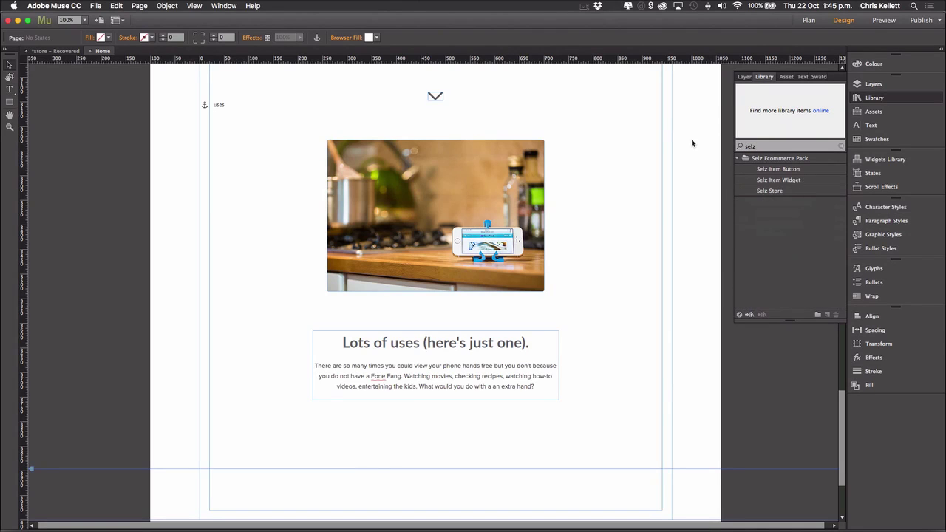
left_click(769, 191)
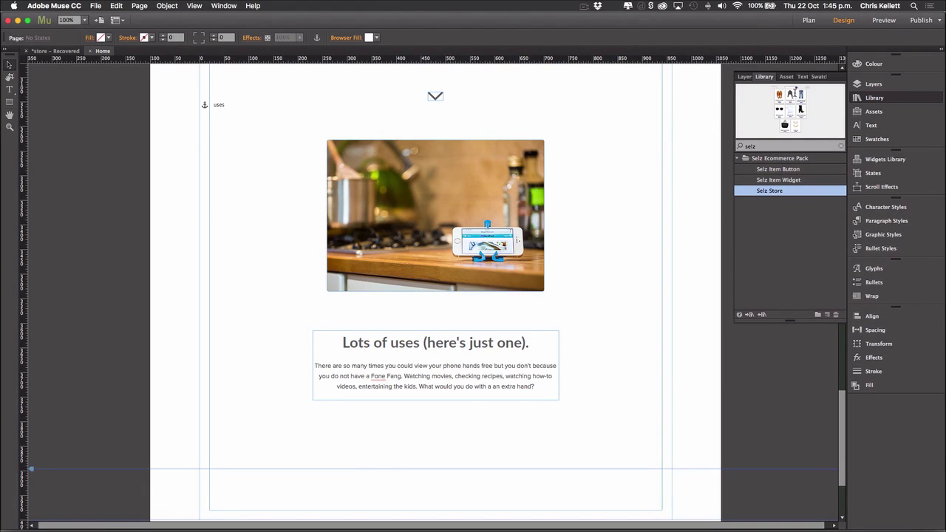
left_click_drag(769, 191, 613, 368)
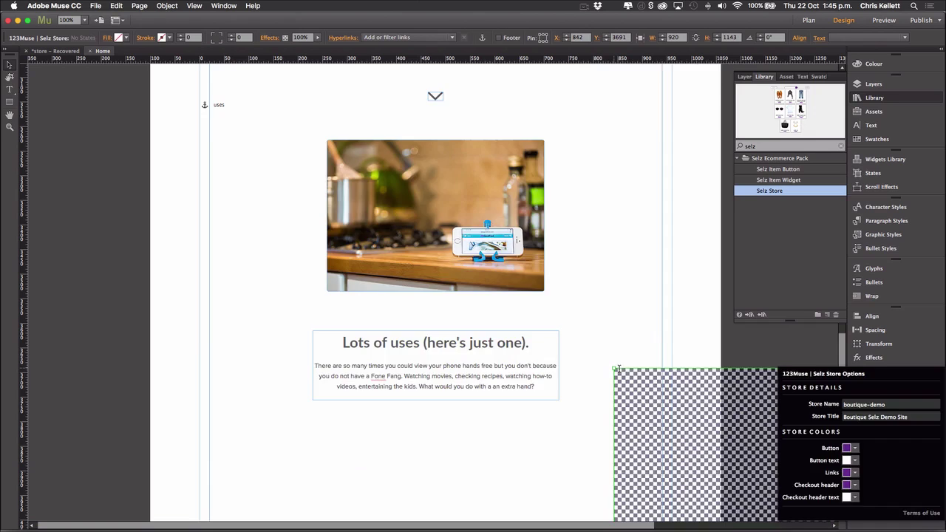
scroll(660, 363, "down", 10)
scroll(682, 161, "up", 10)
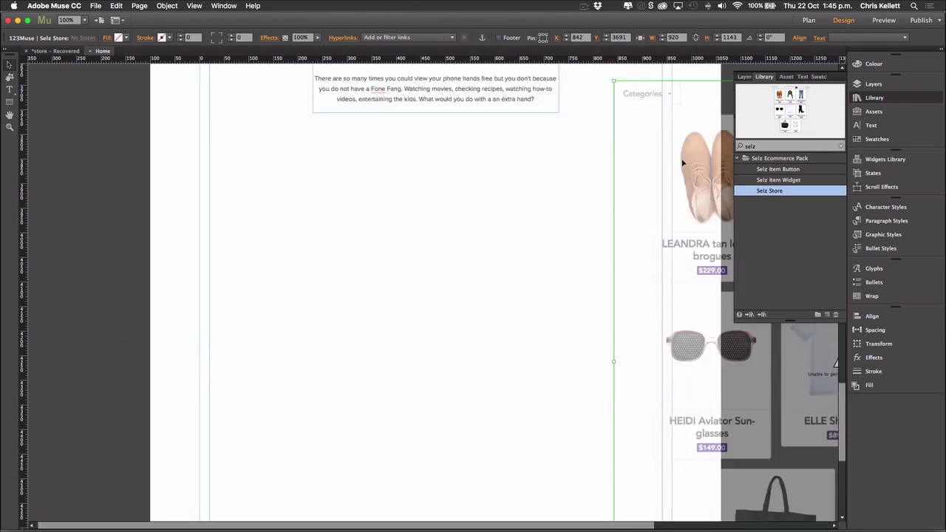
left_click_drag(315, 328, 264, 327)
scroll(438, 222, "down", 3)
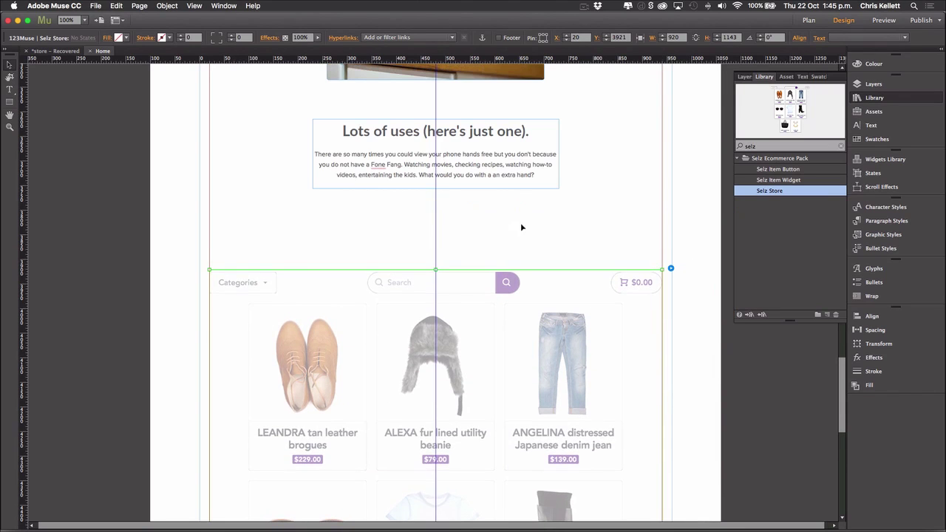
scroll(520, 227, "down", 6)
scroll(456, 270, "up", 4)
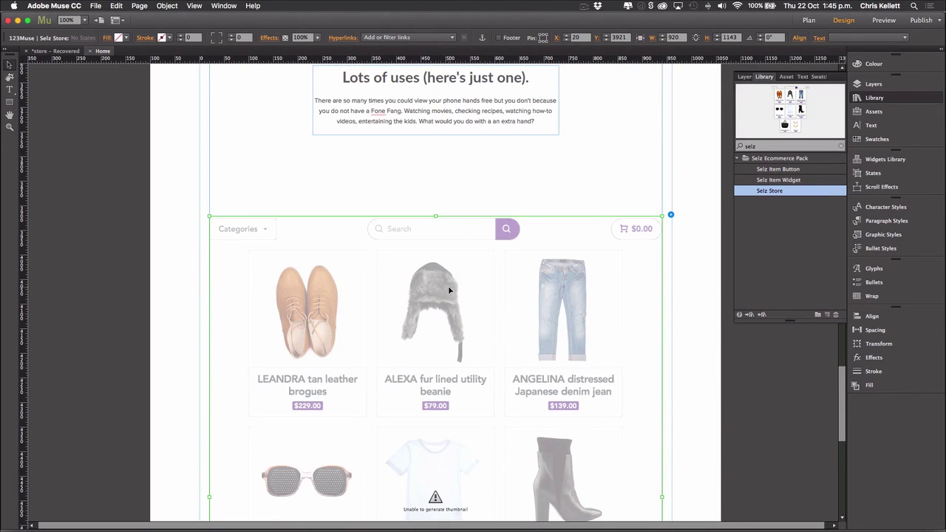
left_click_drag(449, 236, 455, 234)
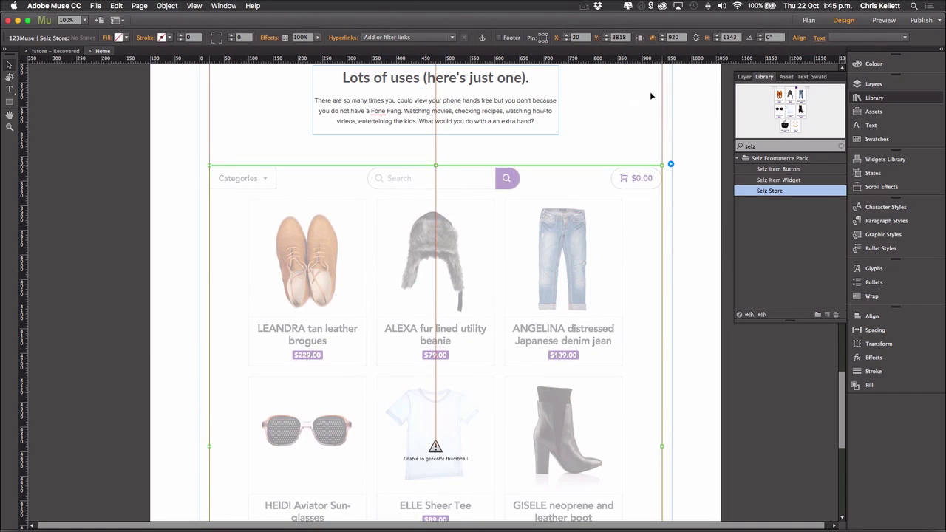
Copy the store URL name 123muse-demos from Selz's Store settings, then return to Muse
left_click(610, 115)
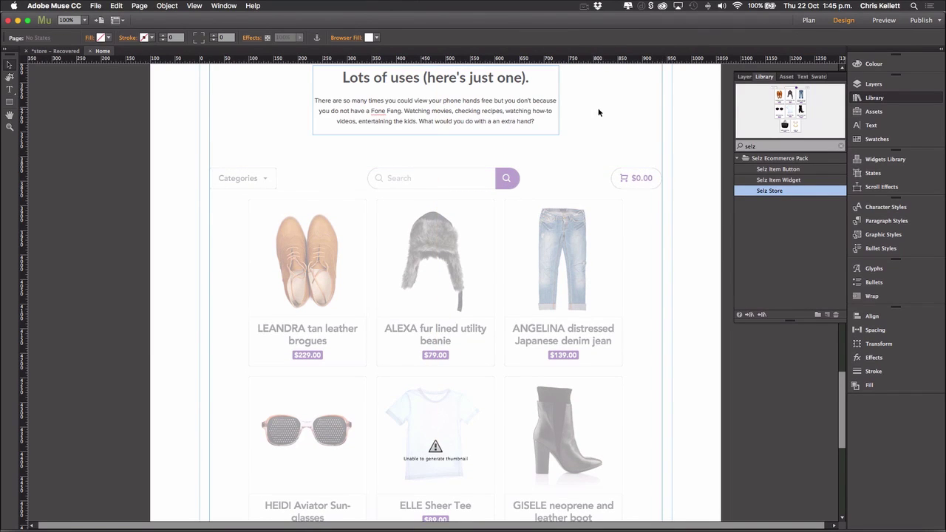
key("super+Tab")
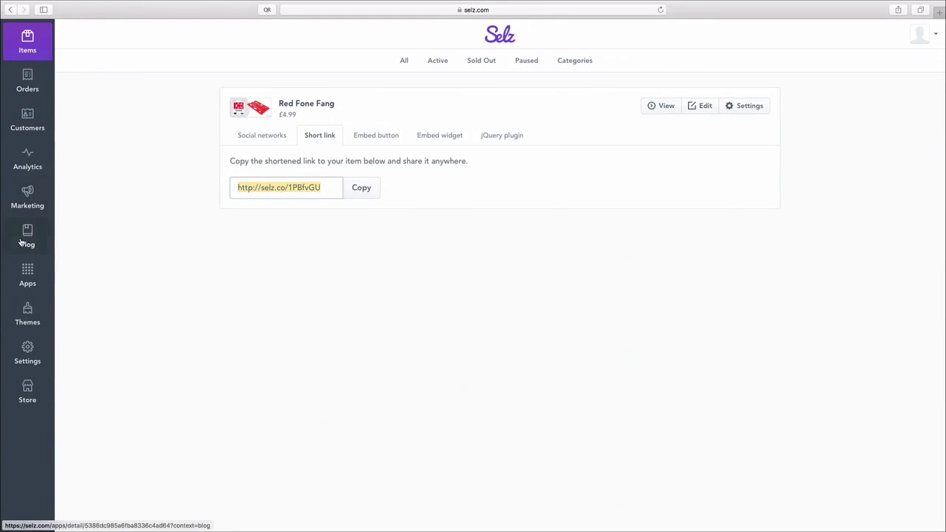
left_click(20, 358)
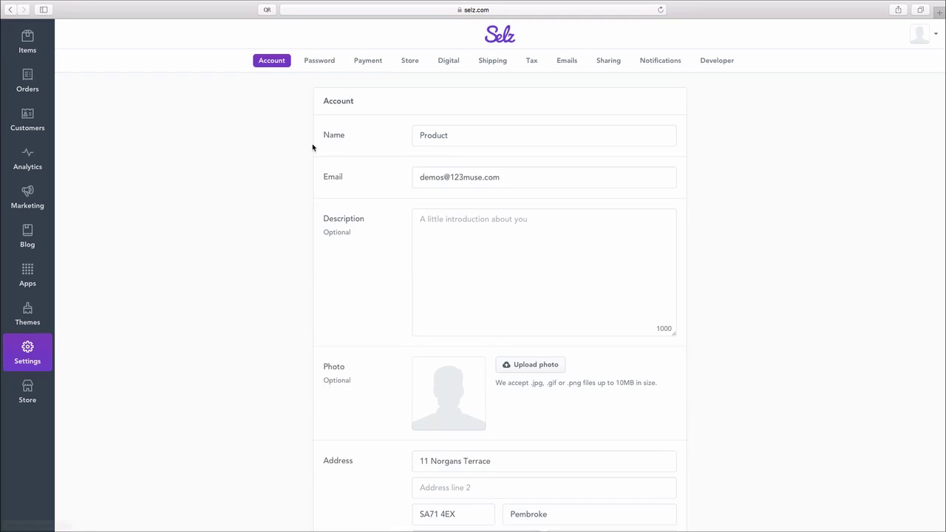
left_click(409, 60)
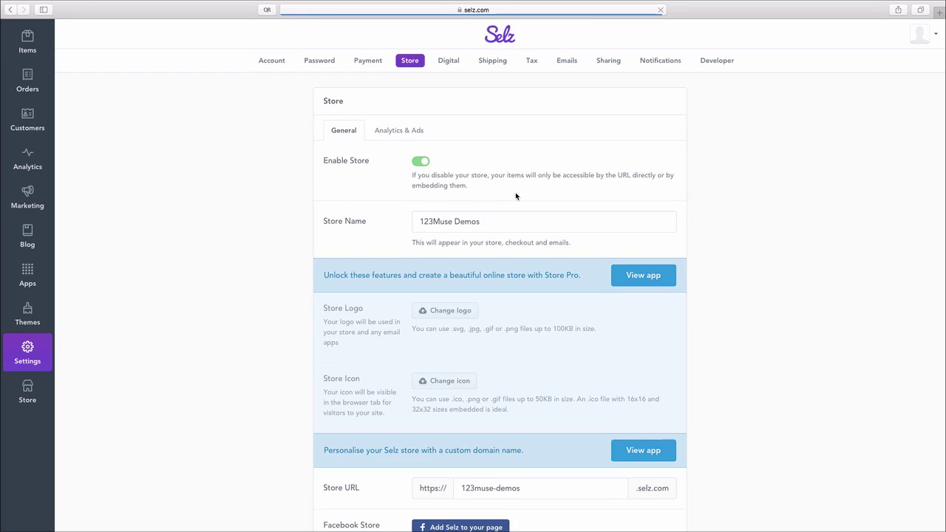
scroll(515, 193, "down", 5)
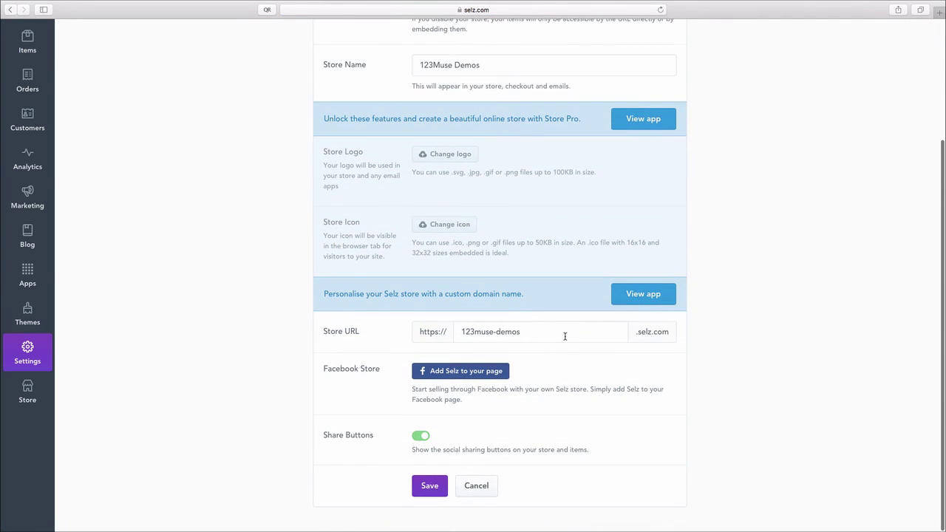
left_click_drag(527, 329, 424, 332)
key("super+c")
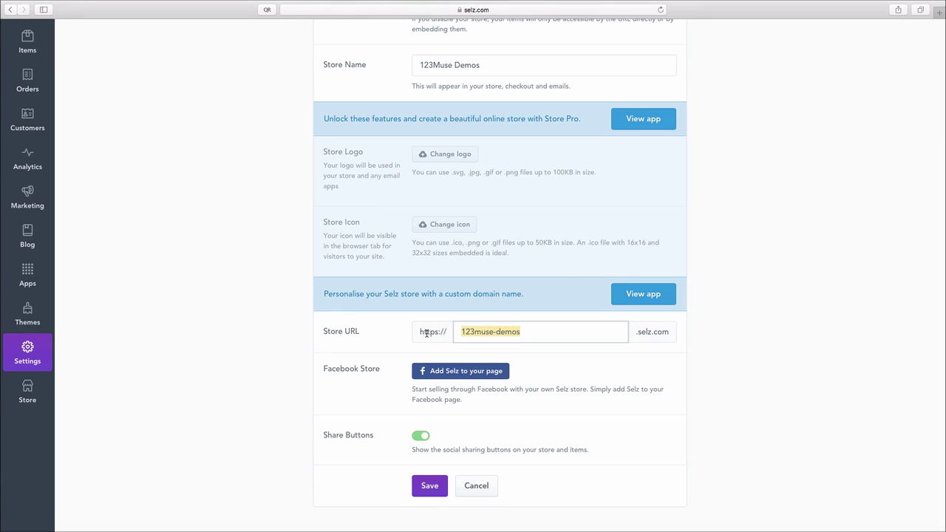
key("super+Tab")
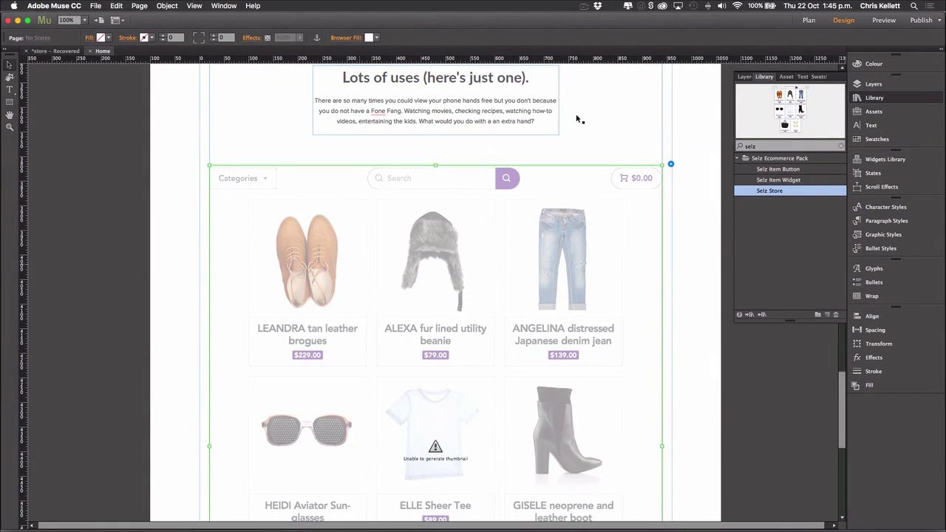
In the Store widget options, paste 123muse-demos as Store Name and set the title to 'Fone Fang'
left_click(670, 163)
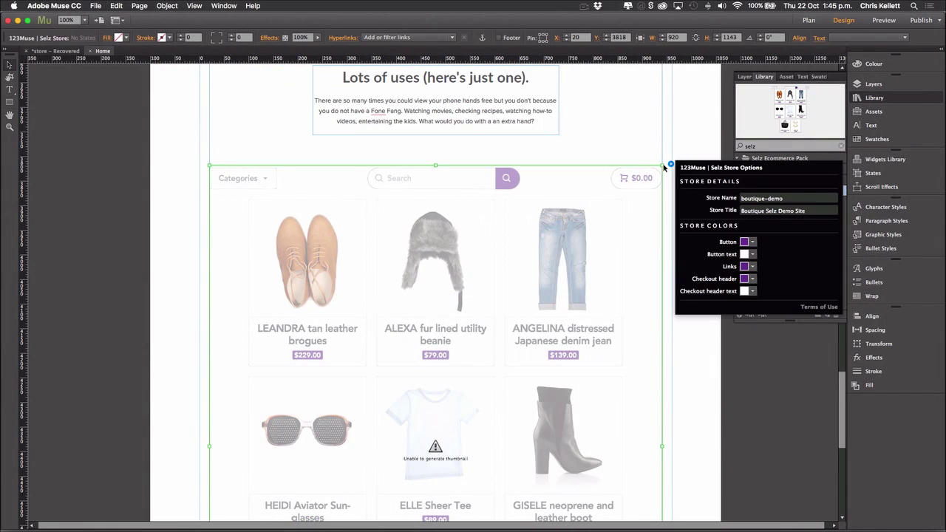
left_click(797, 198)
left_click_drag(795, 198, 648, 194)
key("super+v")
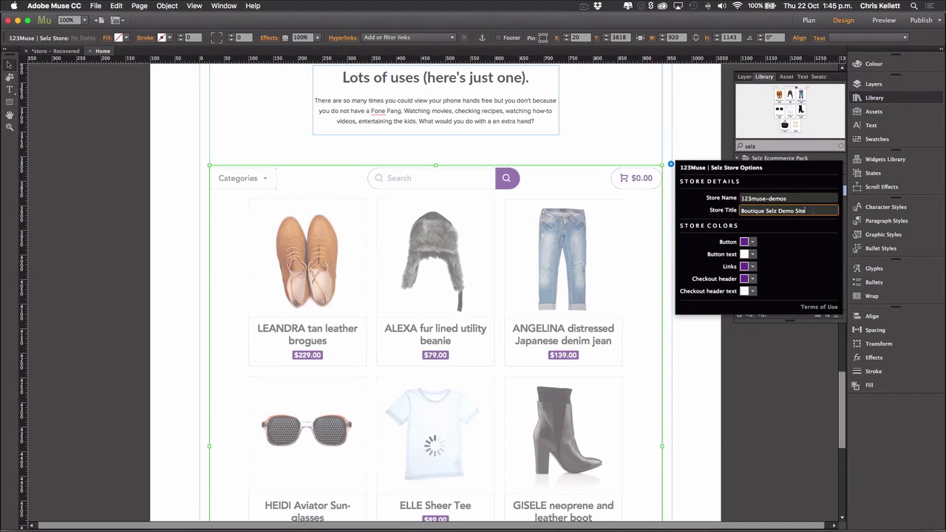
left_click_drag(807, 211, 716, 209)
type("Fone Fang")
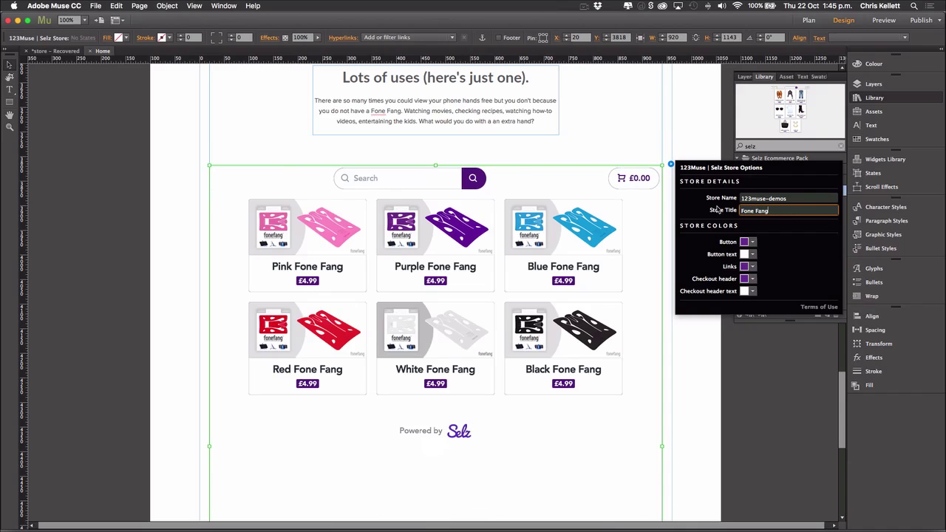
Make the store's buttons, links and checkout header black
left_click(752, 242)
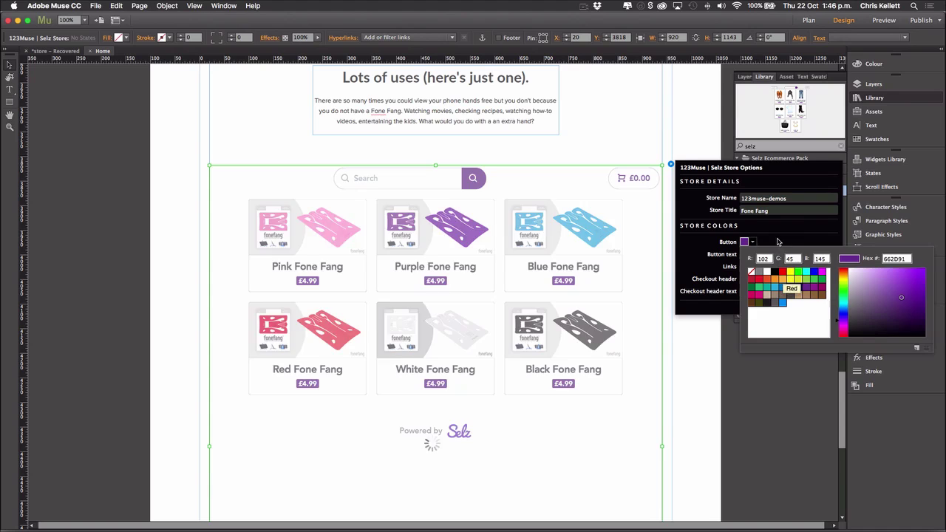
left_click(758, 272)
left_click(752, 266)
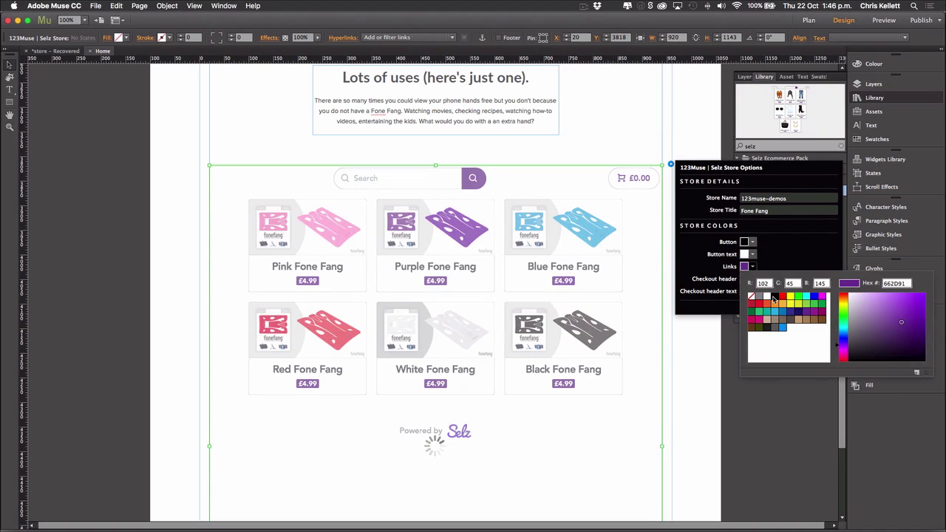
left_click(759, 297)
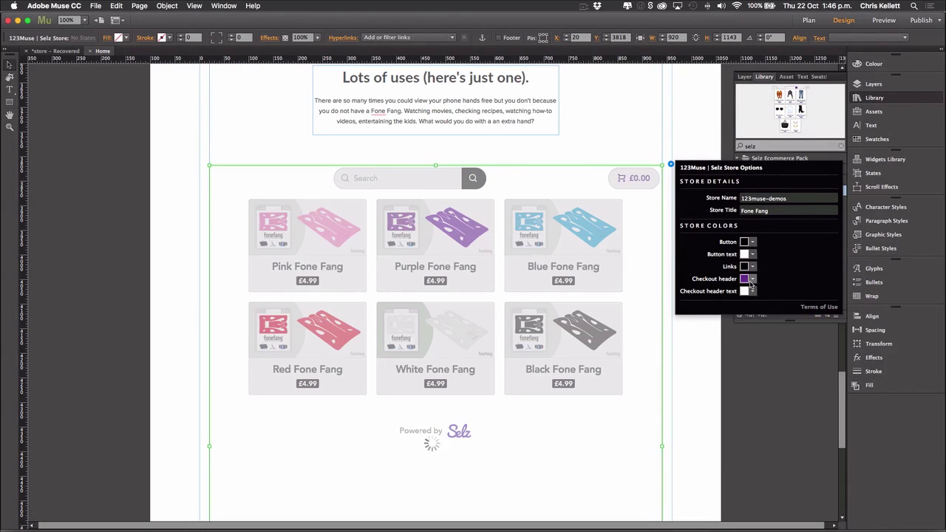
left_click(752, 279)
left_click(767, 308)
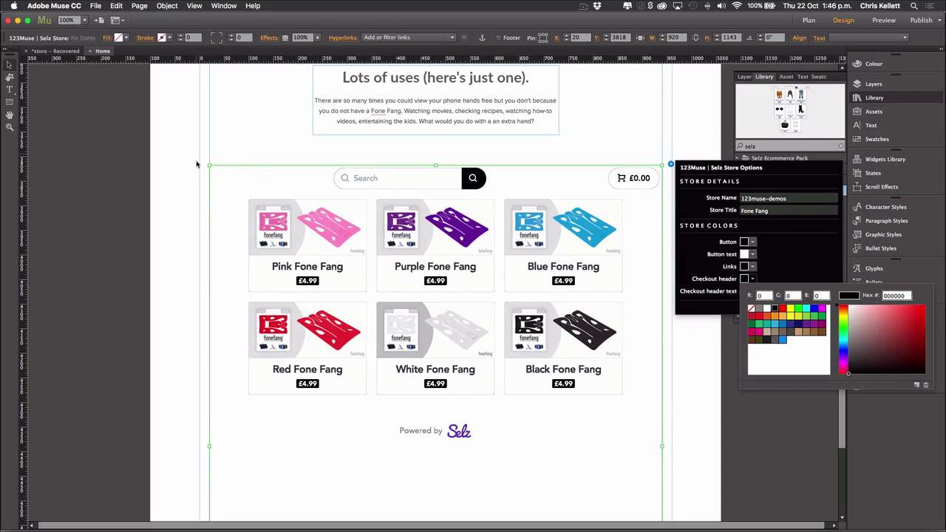
key("Escape")
Reduce the Selz Store widget's height from 1143 to 575 in the Transform panel
scroll(374, 254, "down", 10)
left_click(357, 253)
scroll(357, 253, "up", 11)
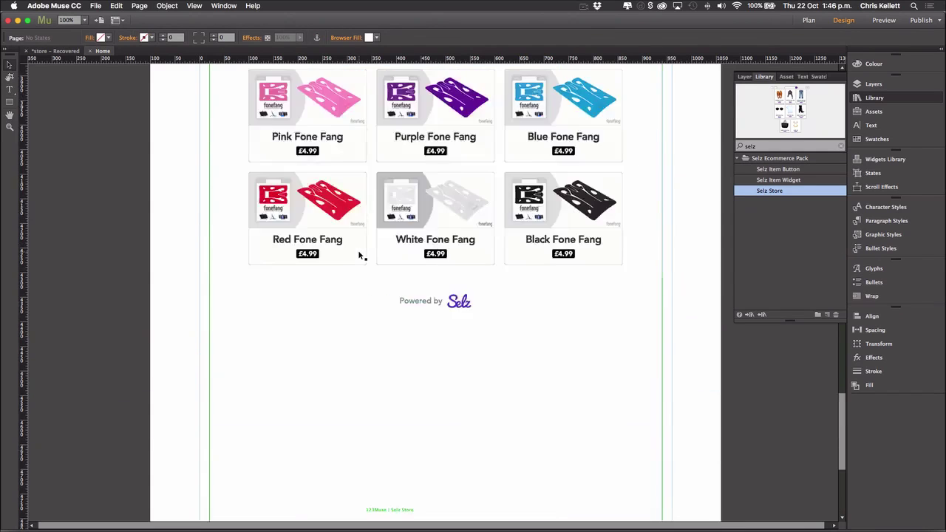
scroll(360, 255, "down", 2)
left_click(344, 253)
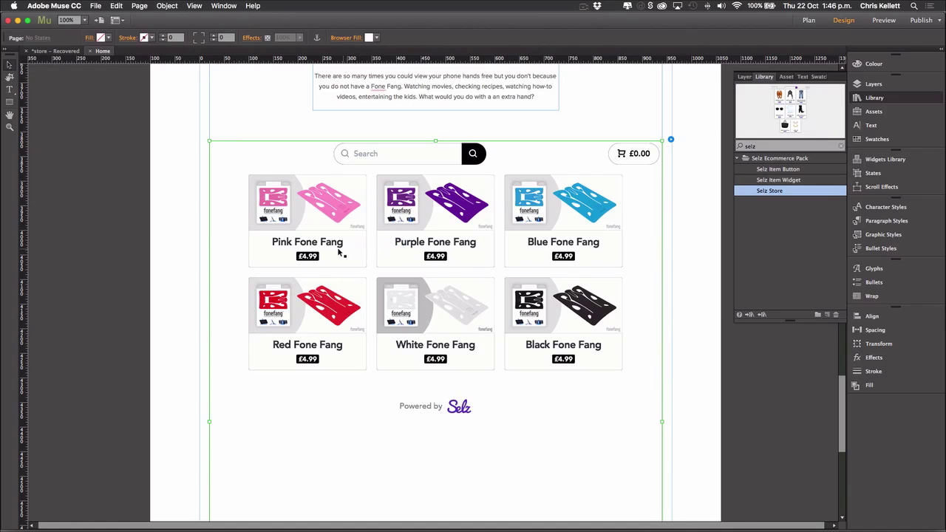
scroll(595, 180, "up", 2)
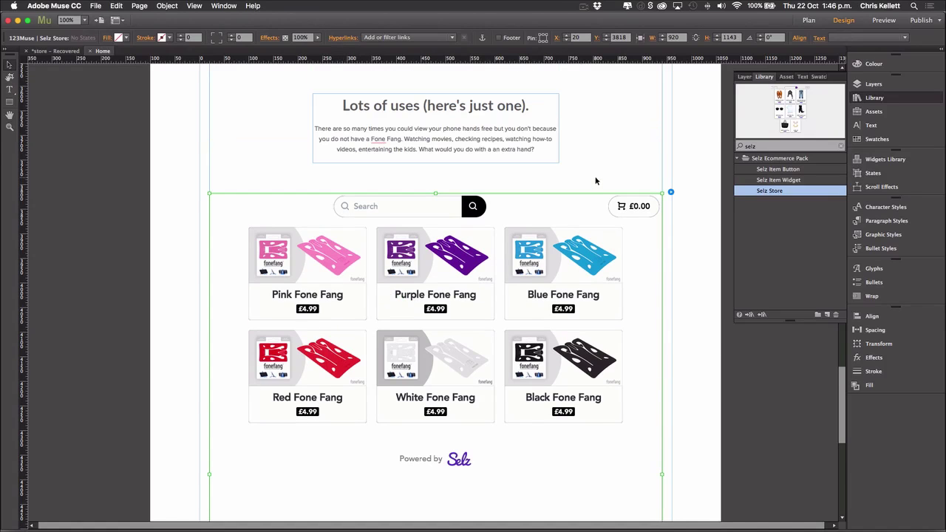
left_click(877, 344)
double_click(820, 336)
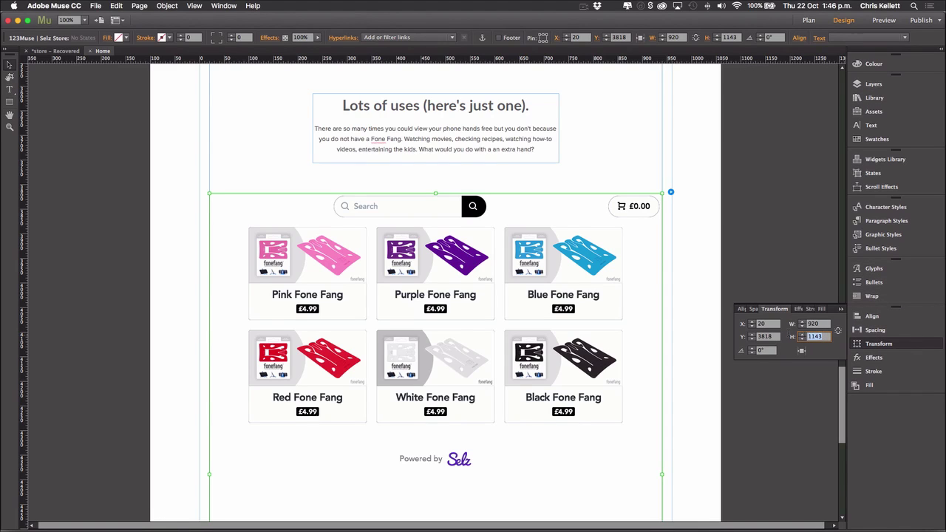
type("200")
key("Return")
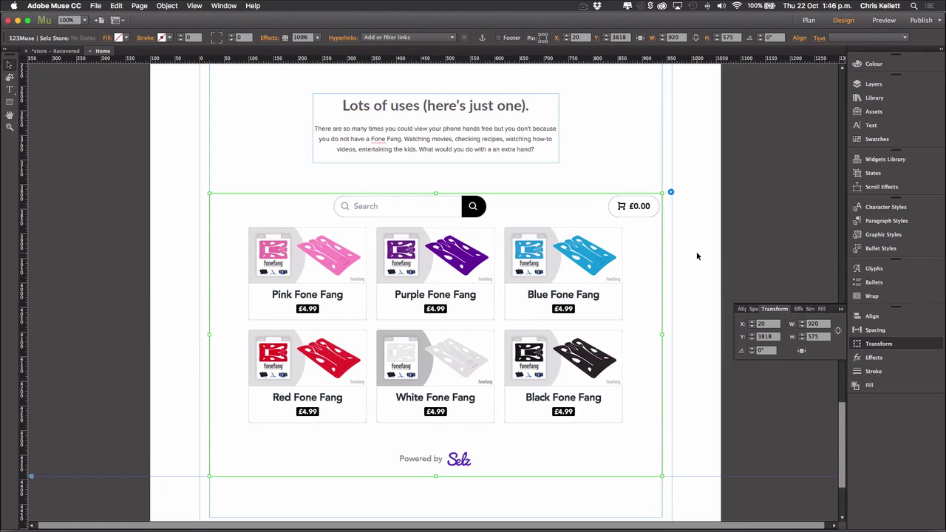
Preview the site and test the store search with 'red', then clear it
left_click(888, 22)
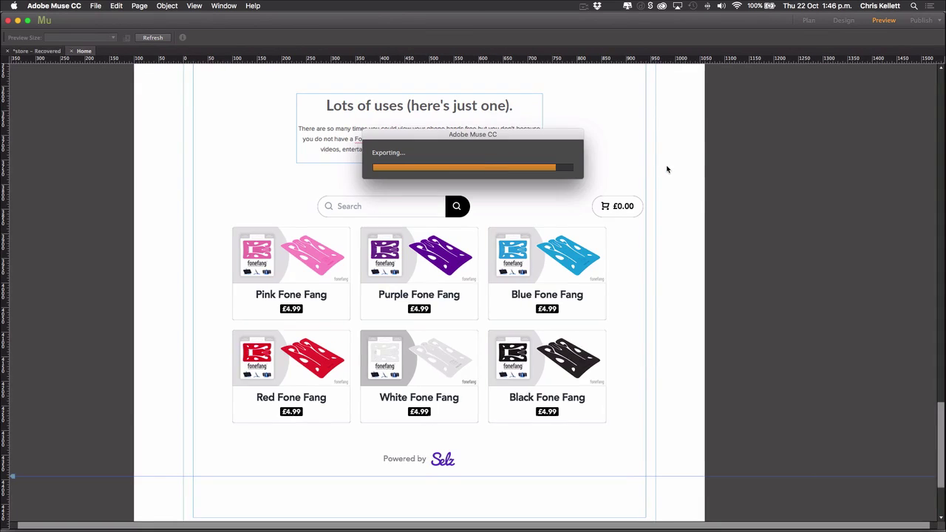
scroll(625, 181, "down", 20)
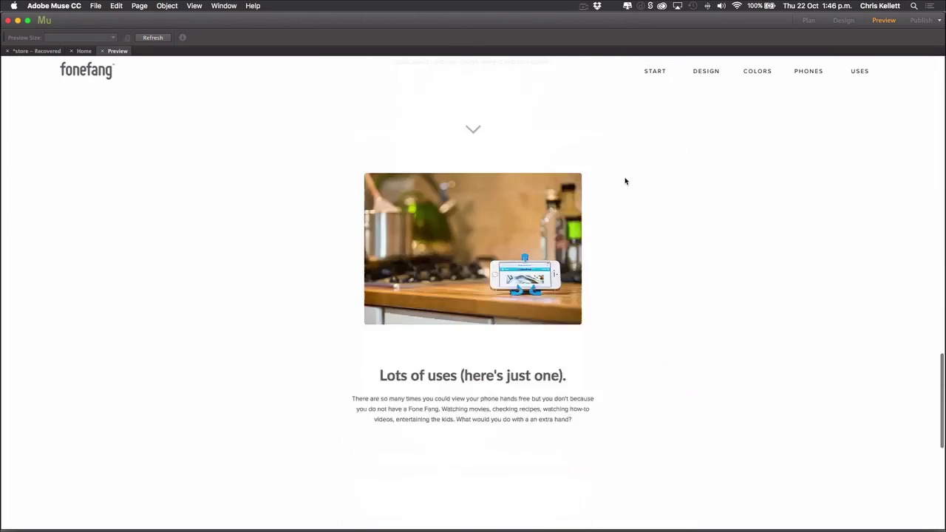
scroll(625, 180, "up", 3)
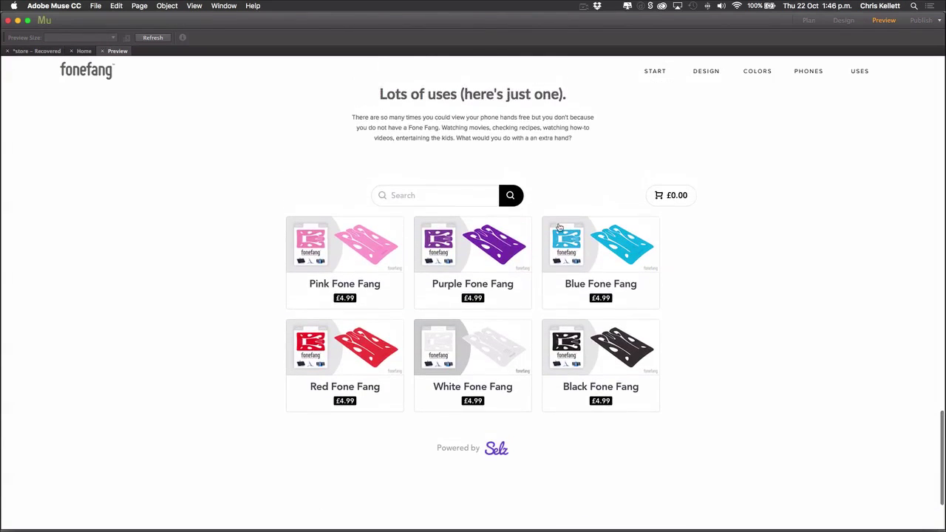
left_click(403, 195)
type("red")
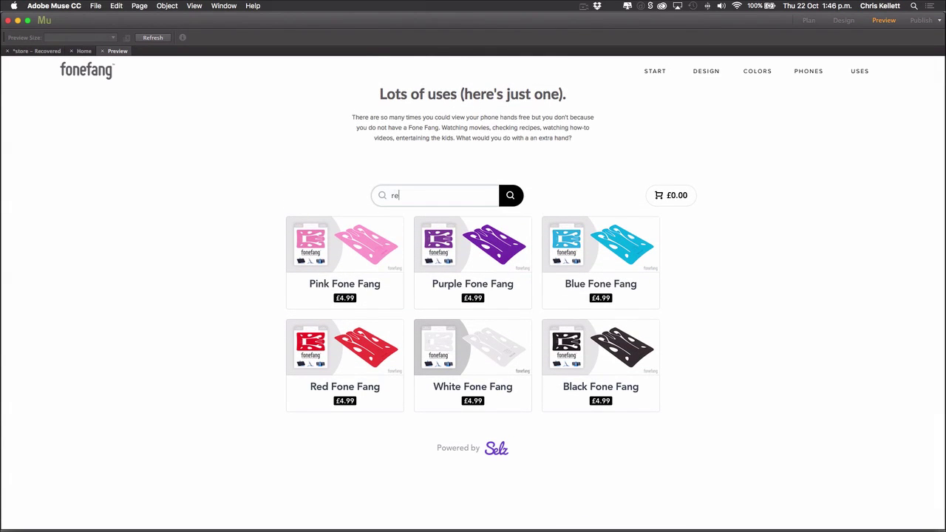
left_click(490, 198)
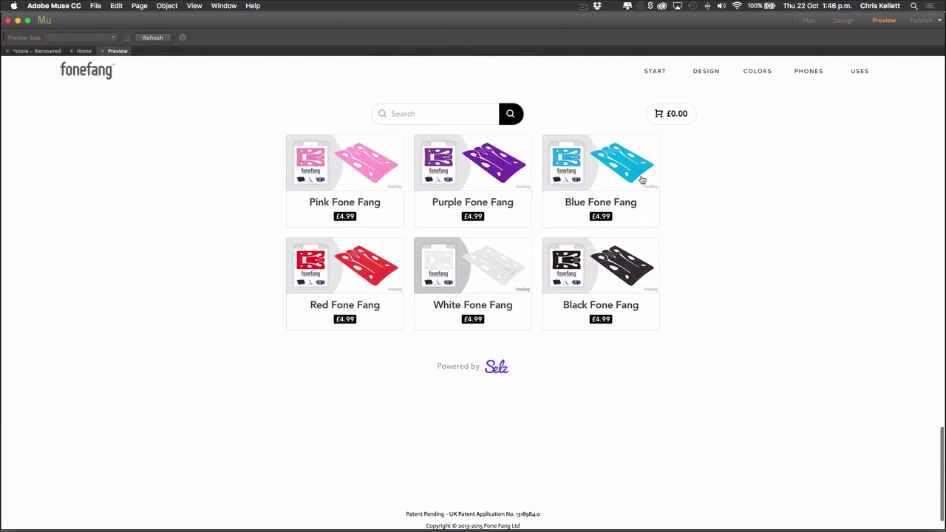
Add the £4.99 Blue Fone Fang to the cart and proceed to checkout
left_click(610, 182)
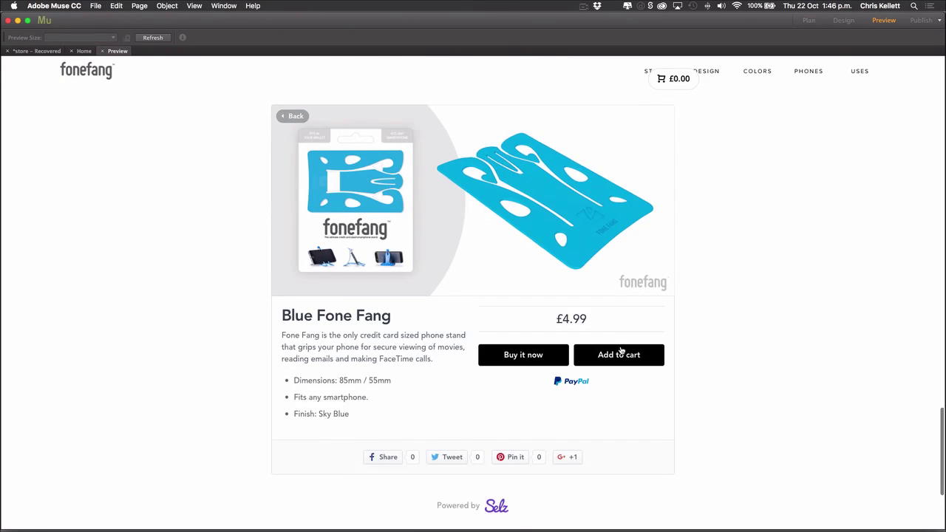
left_click(621, 356)
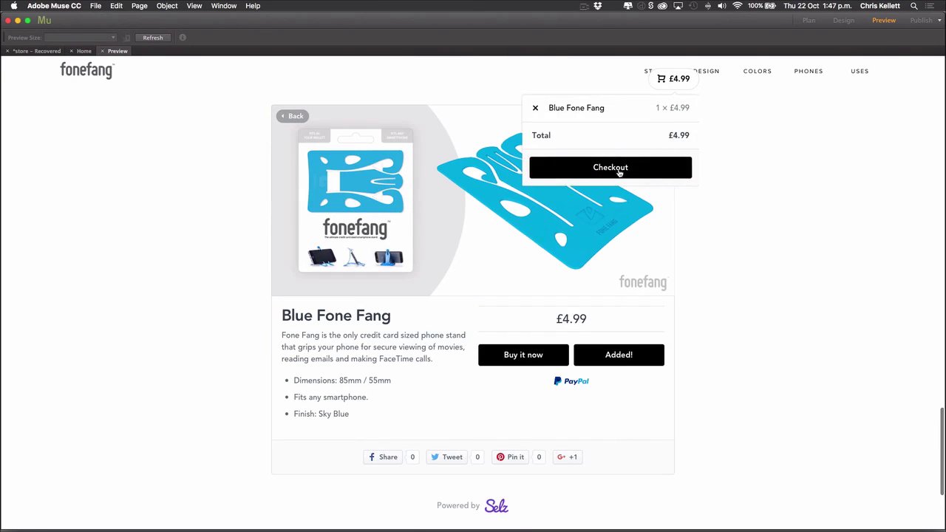
left_click(618, 171)
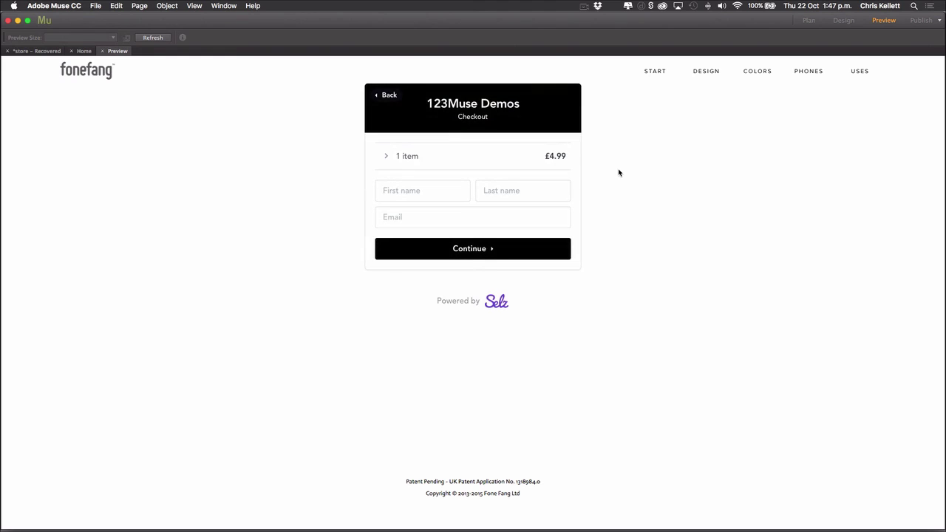